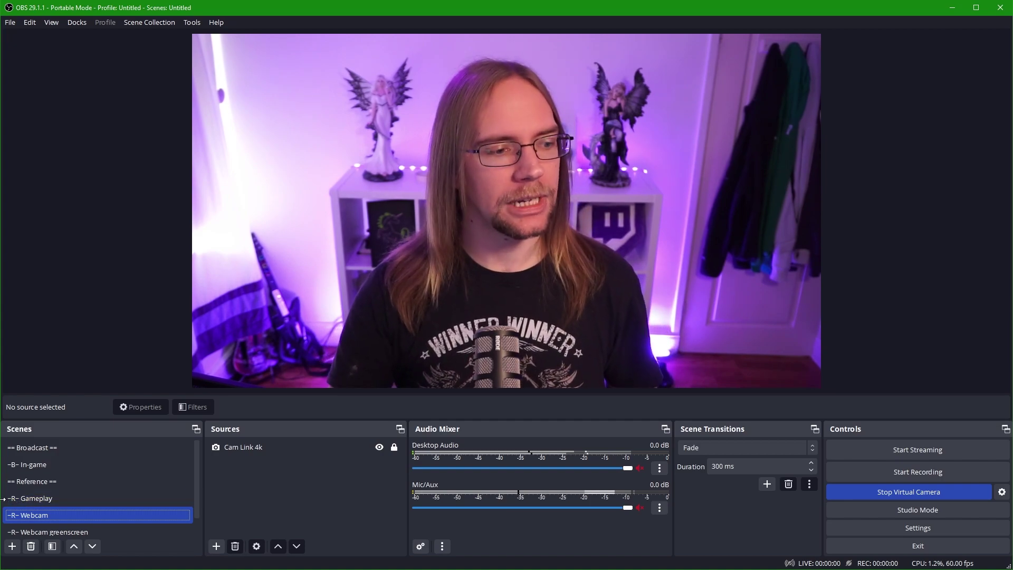
# Step through the Broadcast, In-game, Gameplay and Webcam scenes, ending on -R- Webcam greenscreen
pyautogui.click(38, 450)
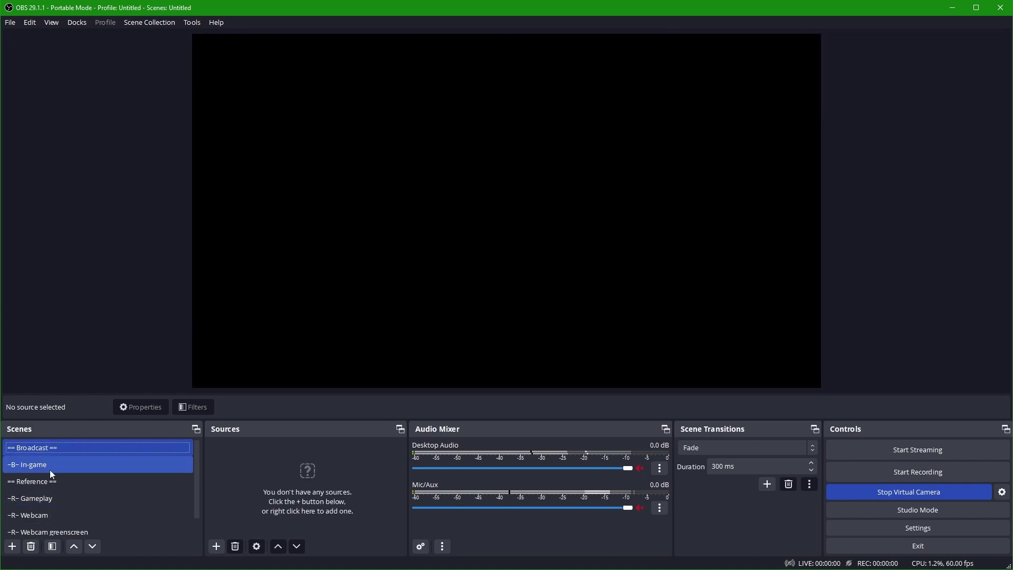
pyautogui.click(50, 470)
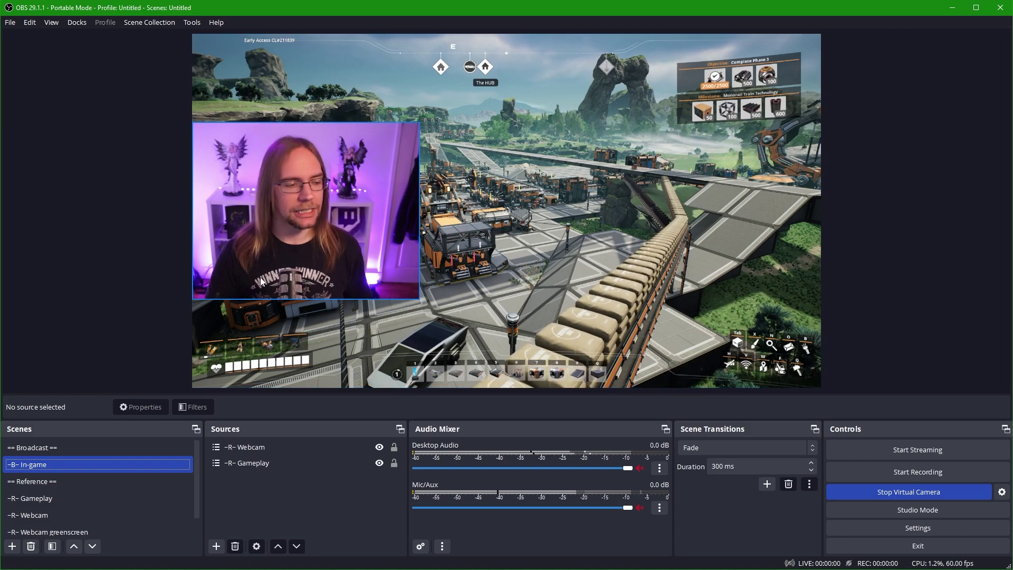
pyautogui.click(64, 503)
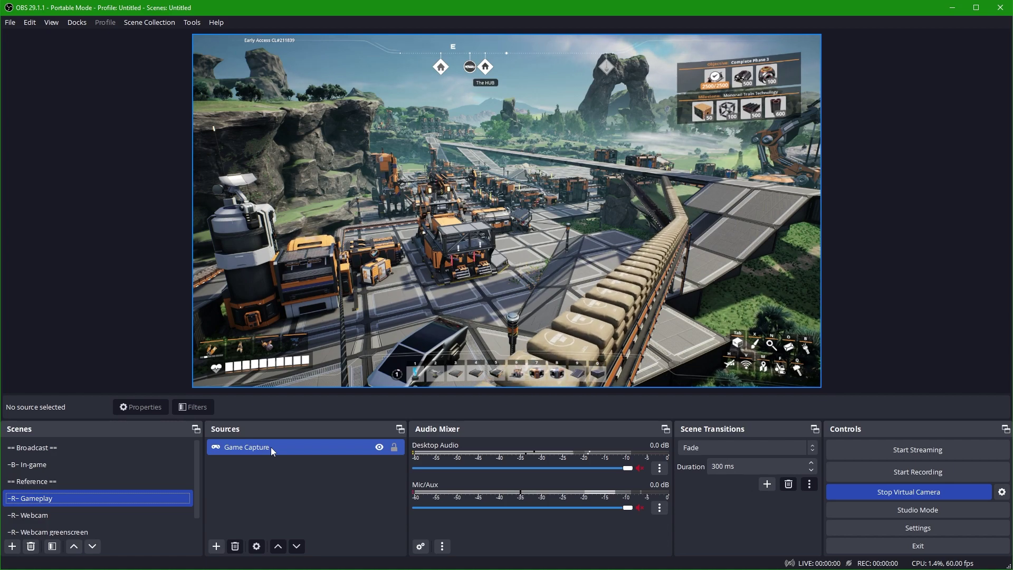
pyautogui.click(149, 516)
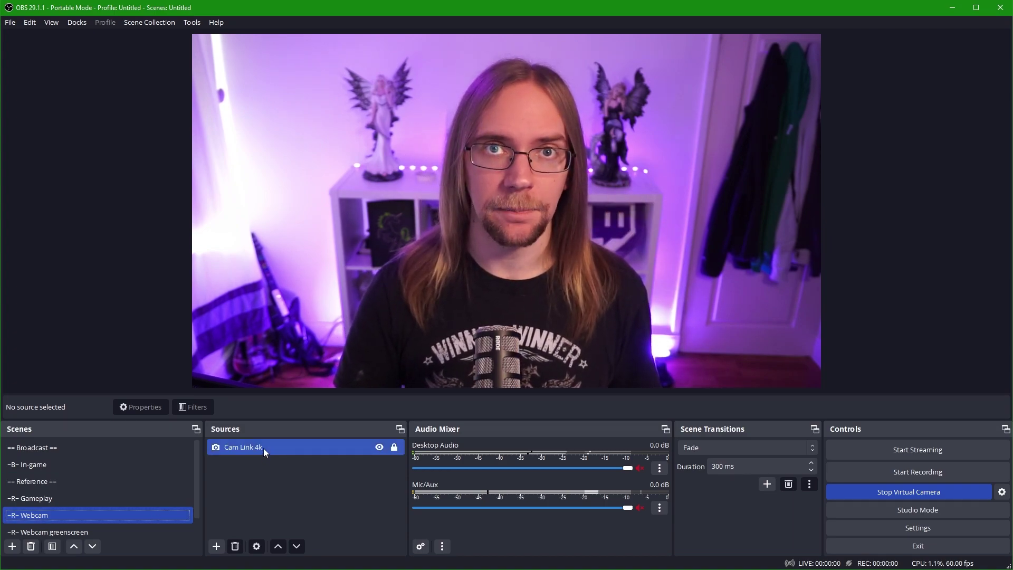
pyautogui.click(73, 530)
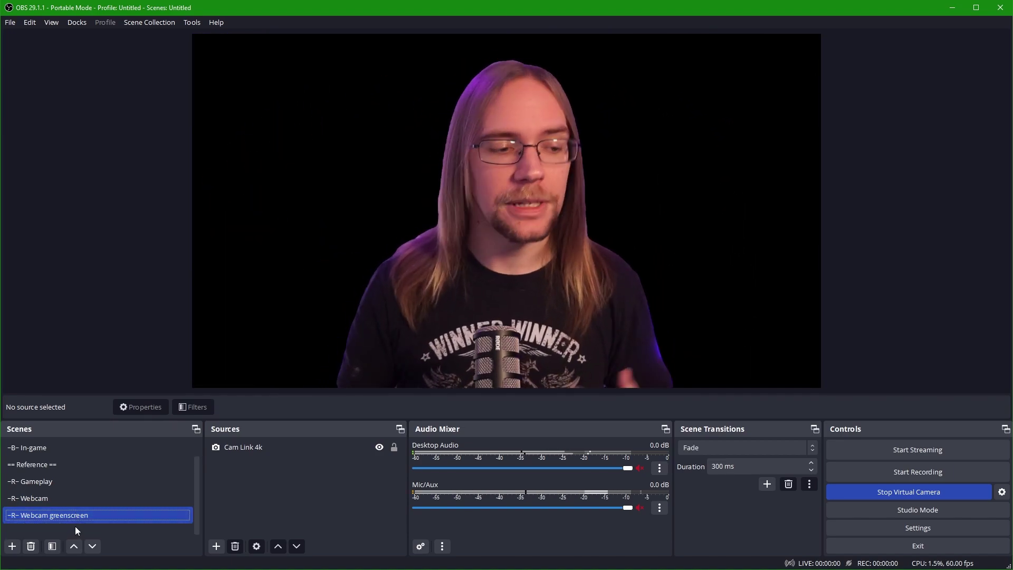
pyautogui.rightClick(44, 521)
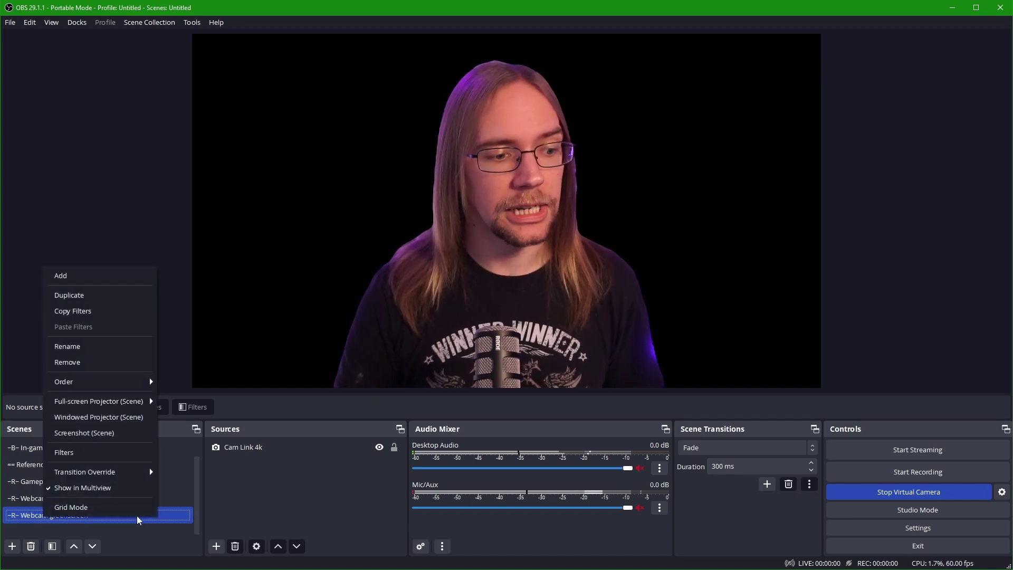
pyautogui.click(77, 453)
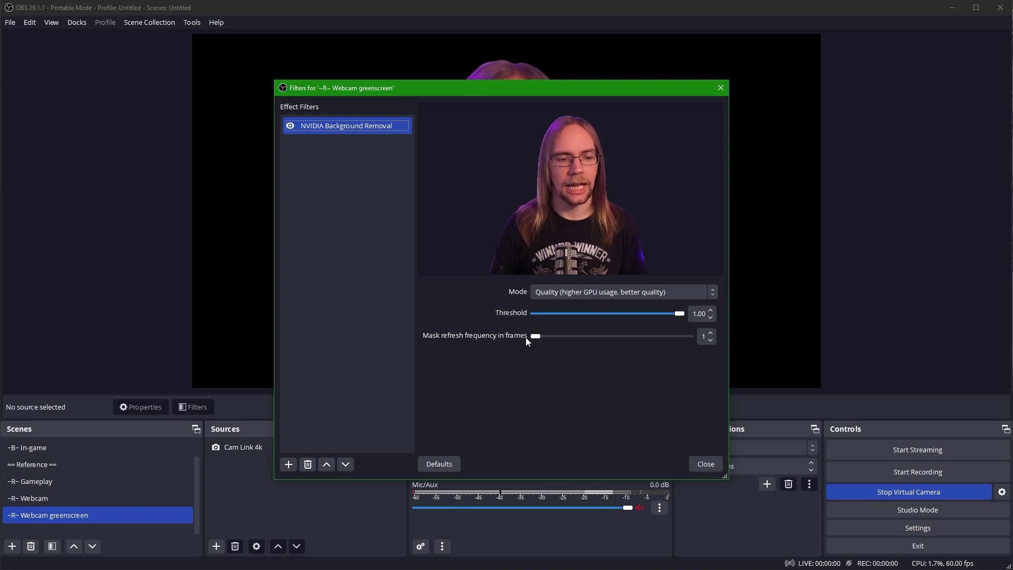
pyautogui.click(556, 292)
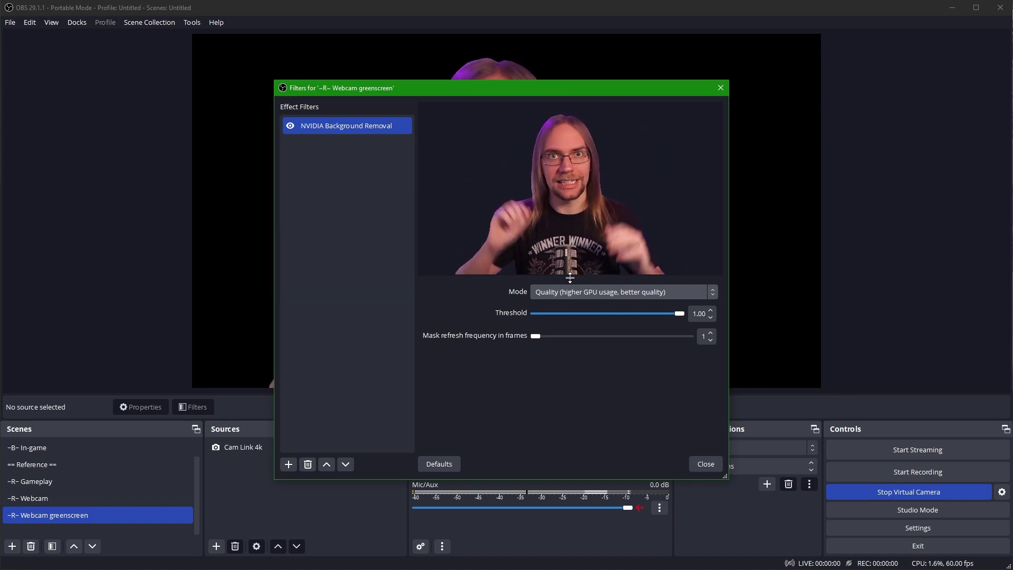
pyautogui.click(706, 463)
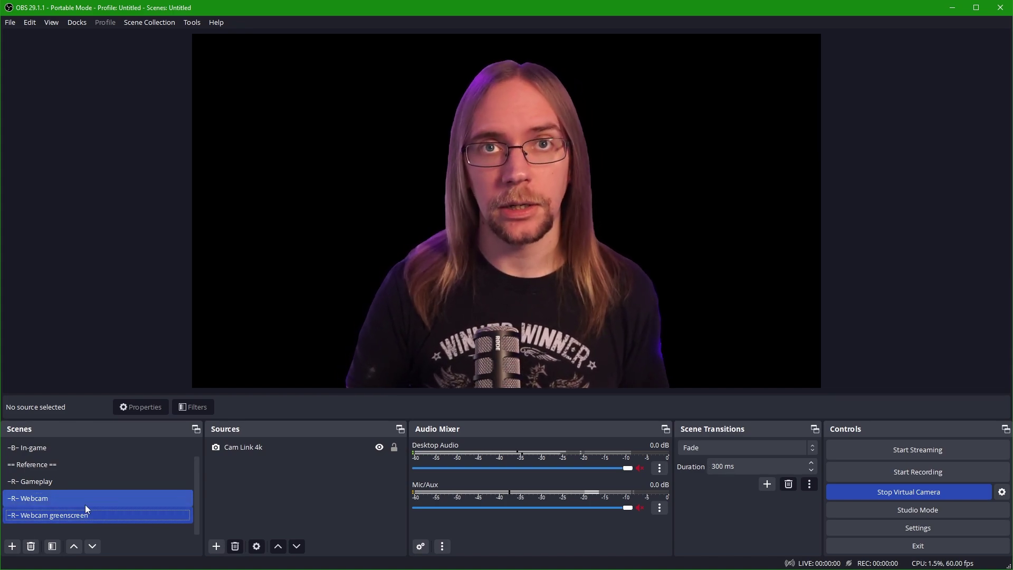
pyautogui.scroll(1, 63, 462)
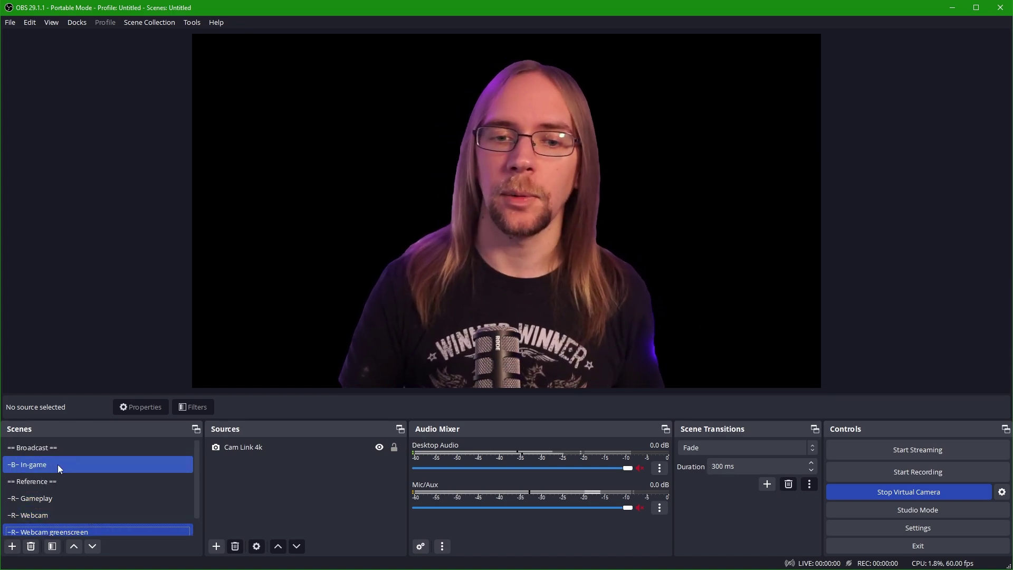
pyautogui.click(21, 465)
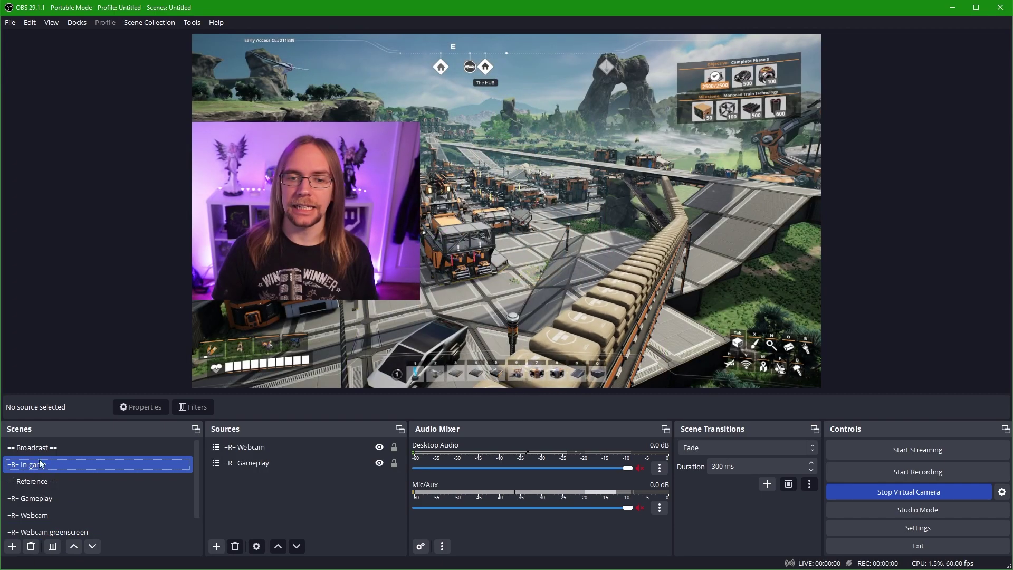
pyautogui.click(39, 499)
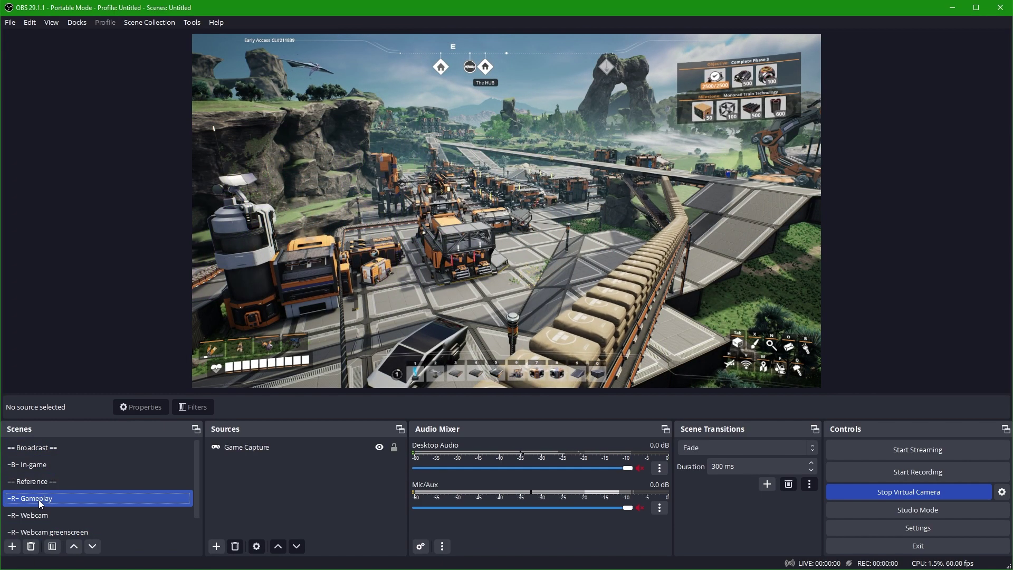
pyautogui.click(41, 515)
pyautogui.click(42, 529)
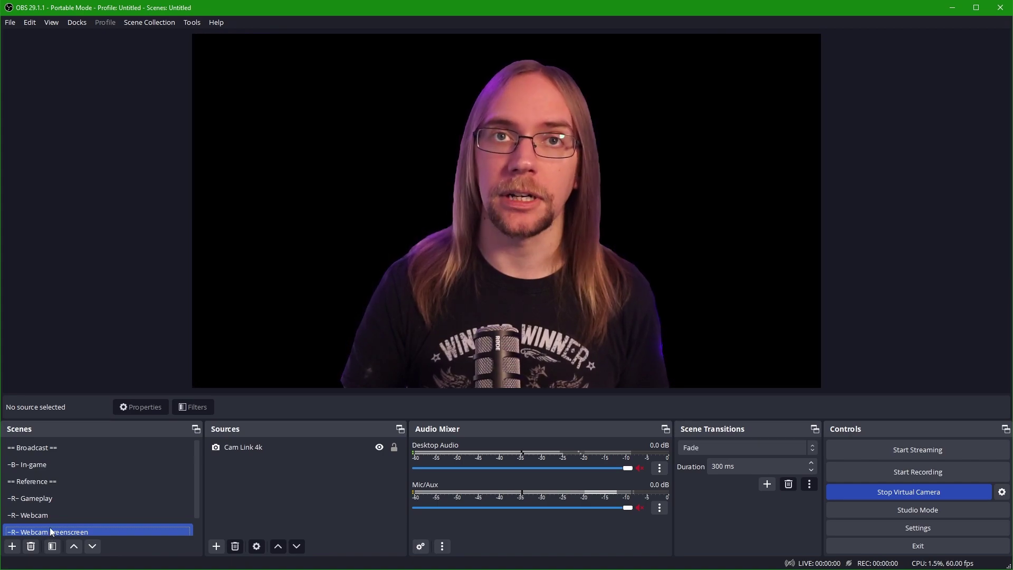
pyautogui.scroll(-1, 50, 527)
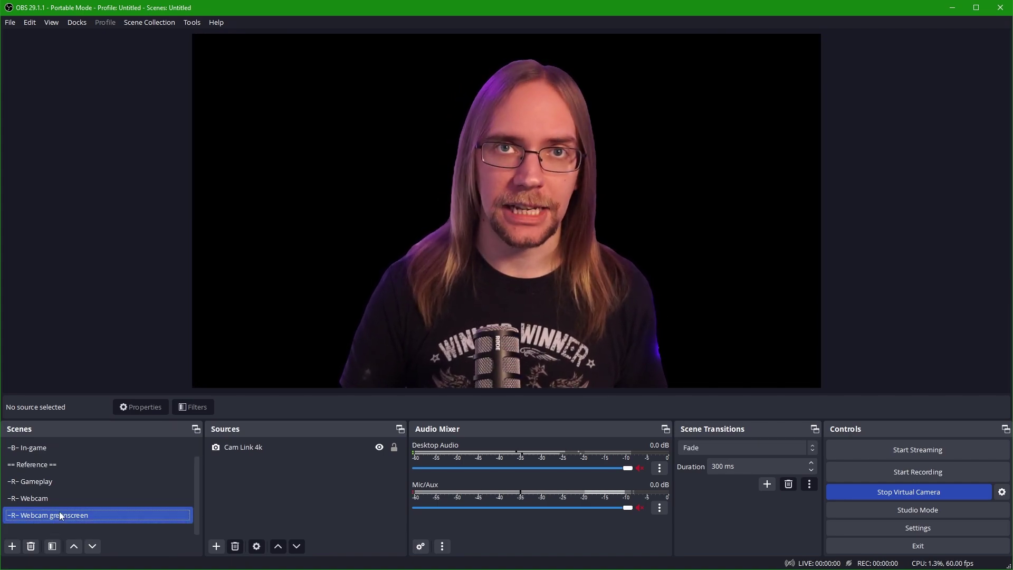
# Create two new scenes named '== Aitum ==' and '-A- IG 1. Mask'
pyautogui.click(12, 546)
pyautogui.write('=')
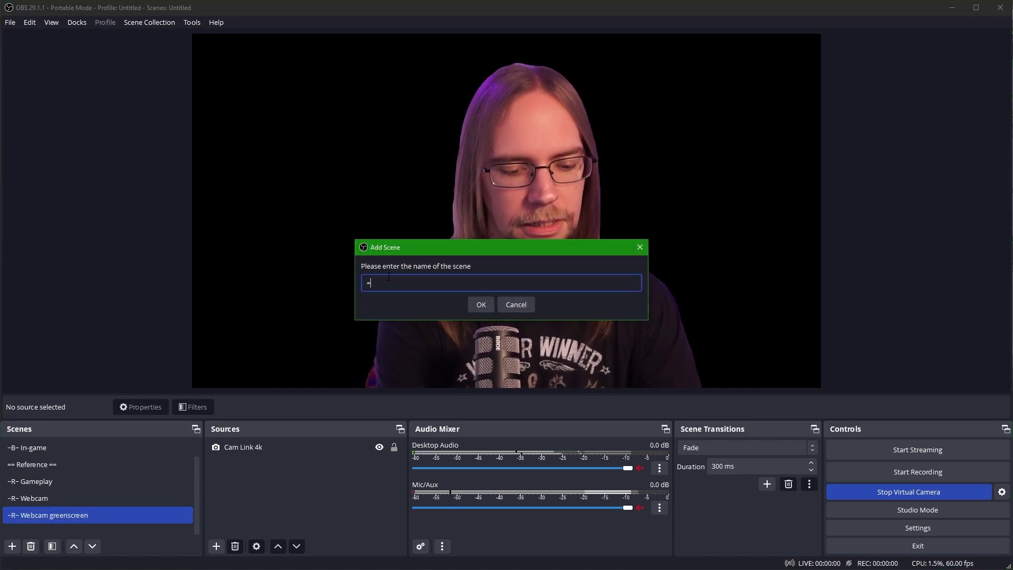
pyautogui.write('= Aitum ==')
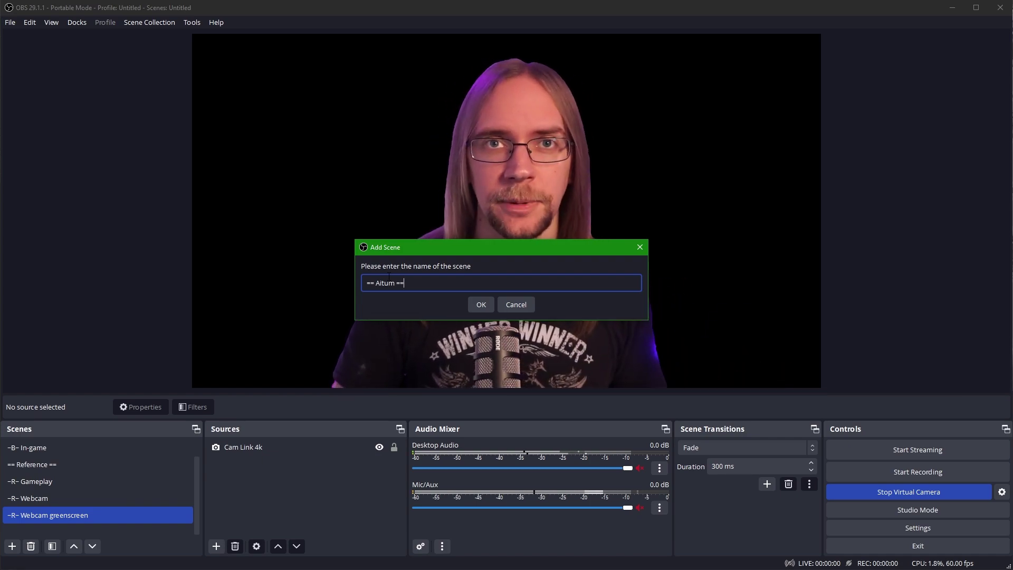
pyautogui.click(481, 305)
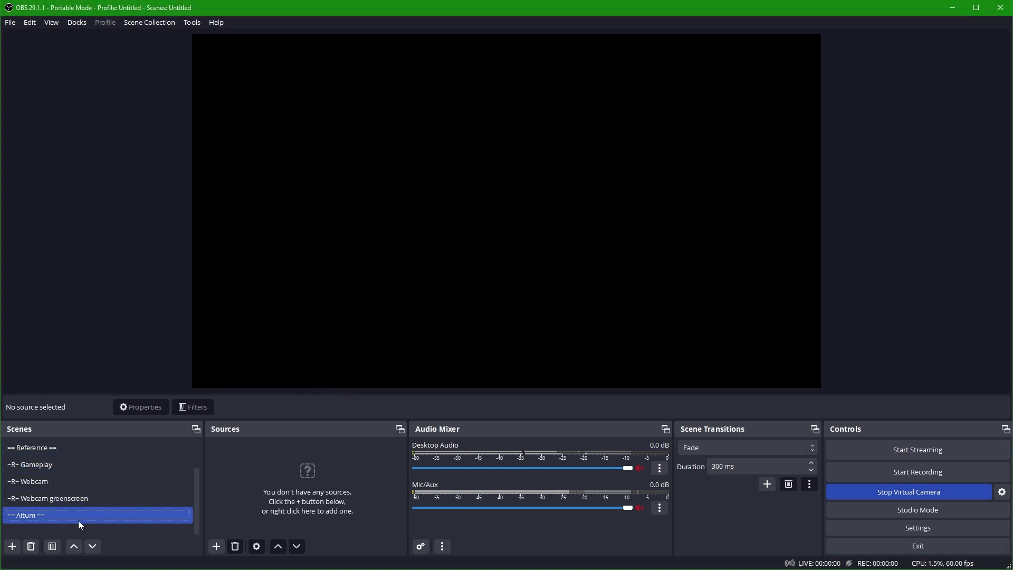
pyautogui.rightClick(64, 525)
pyautogui.click(83, 536)
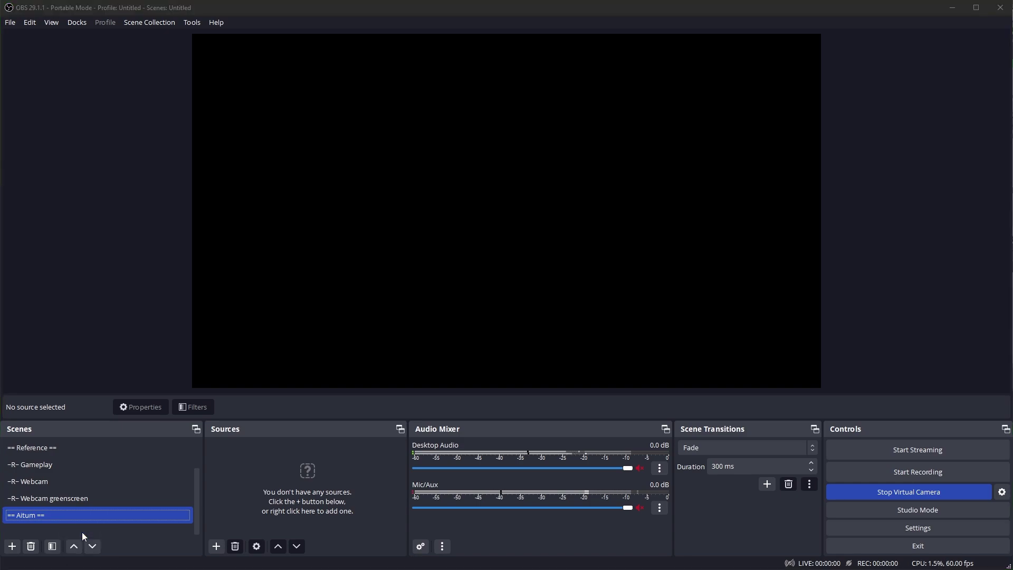
pyautogui.write('-A-')
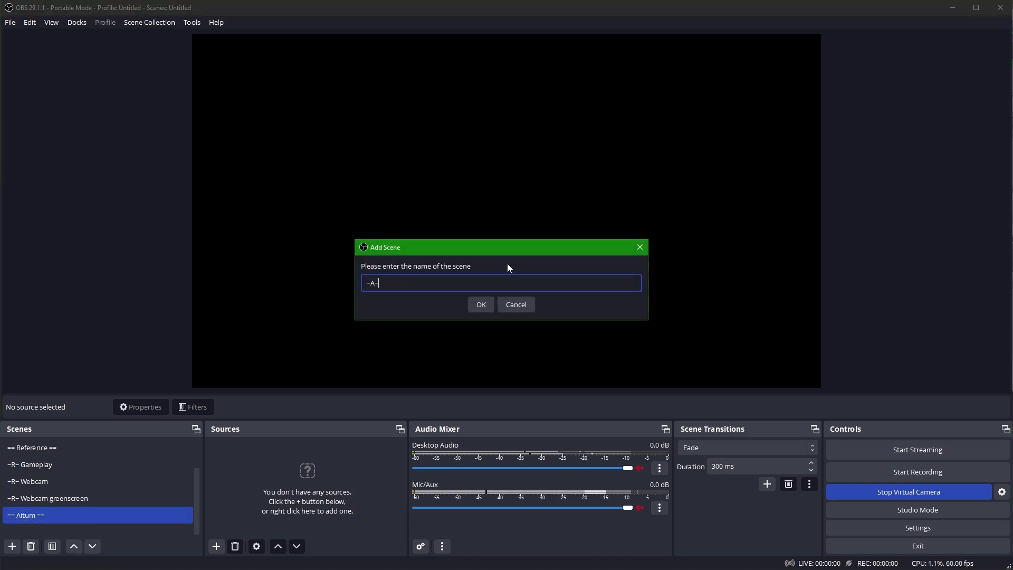
pyautogui.write(' IG 1. Mask')
pyautogui.click(482, 305)
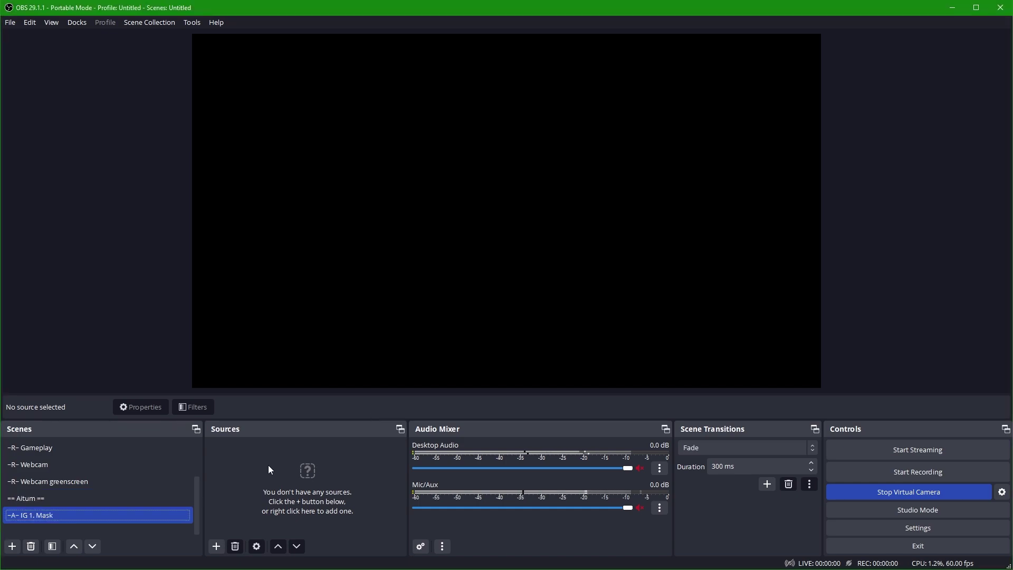
# Nest the -R- Webcam greenscreen scene as a source in -A- IG 1. Mask
pyautogui.rightClick(240, 456)
pyautogui.moveTo(254, 467)
pyautogui.click(377, 493)
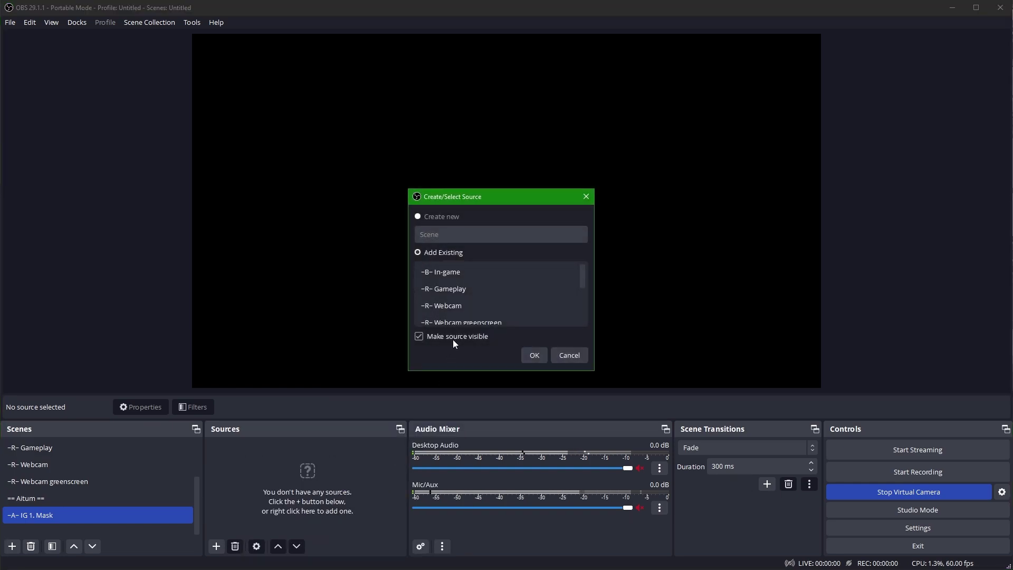
pyautogui.scroll(-1, 482, 298)
pyautogui.click(484, 274)
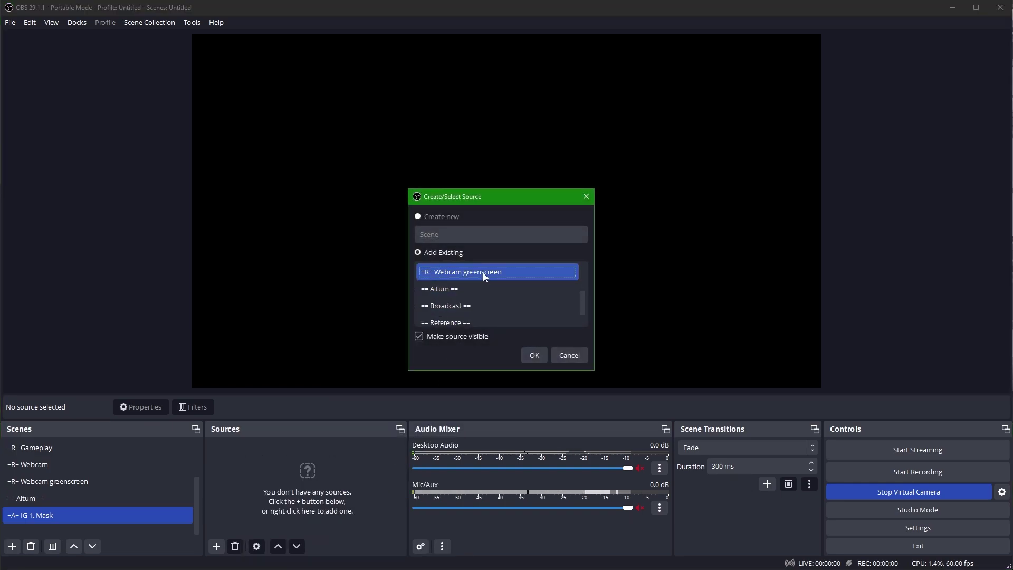
pyautogui.click(535, 360)
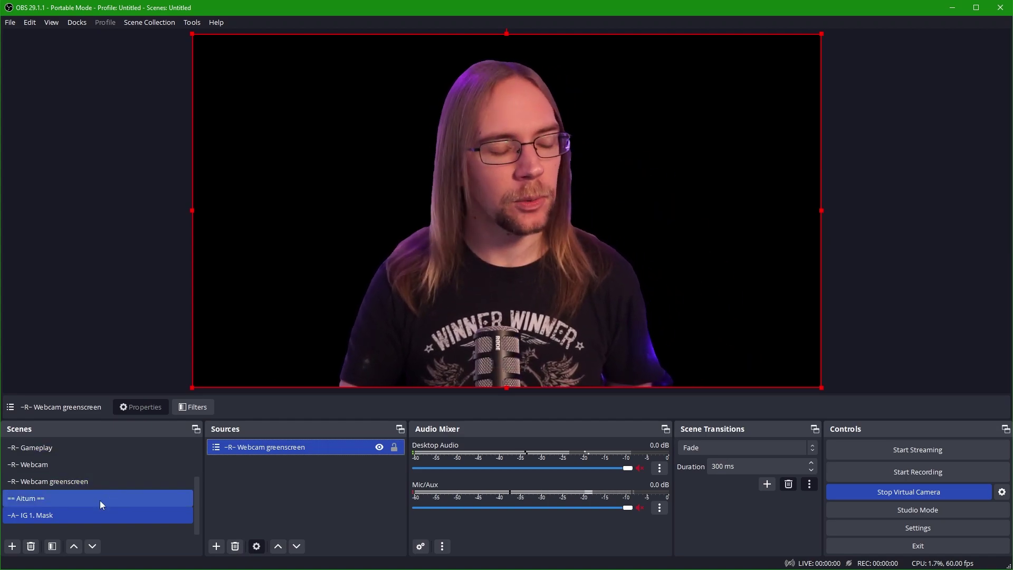
# Create a new scene named '-A- IG 2. Key'
pyautogui.click(12, 546)
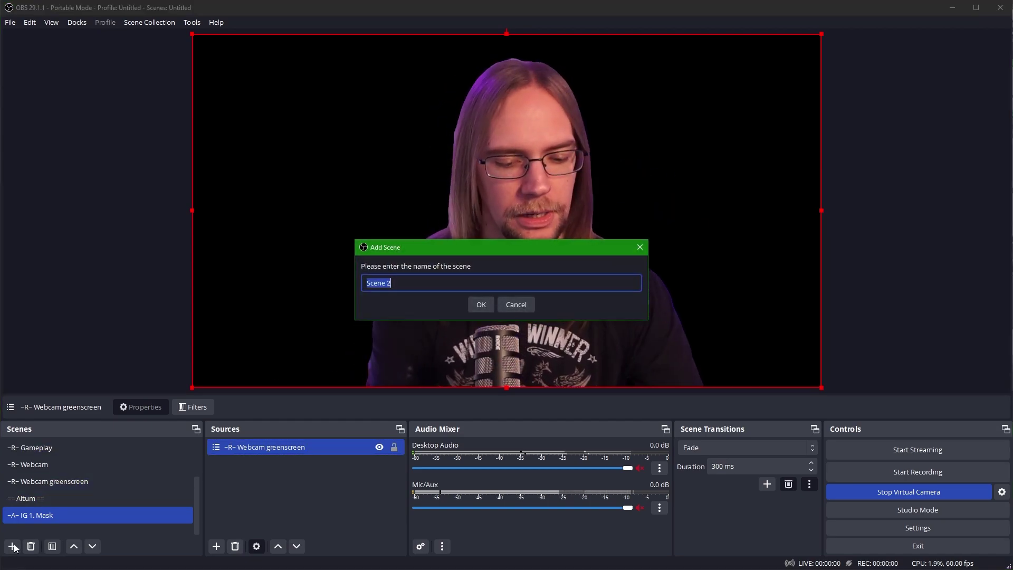
pyautogui.write('-A- IG ')
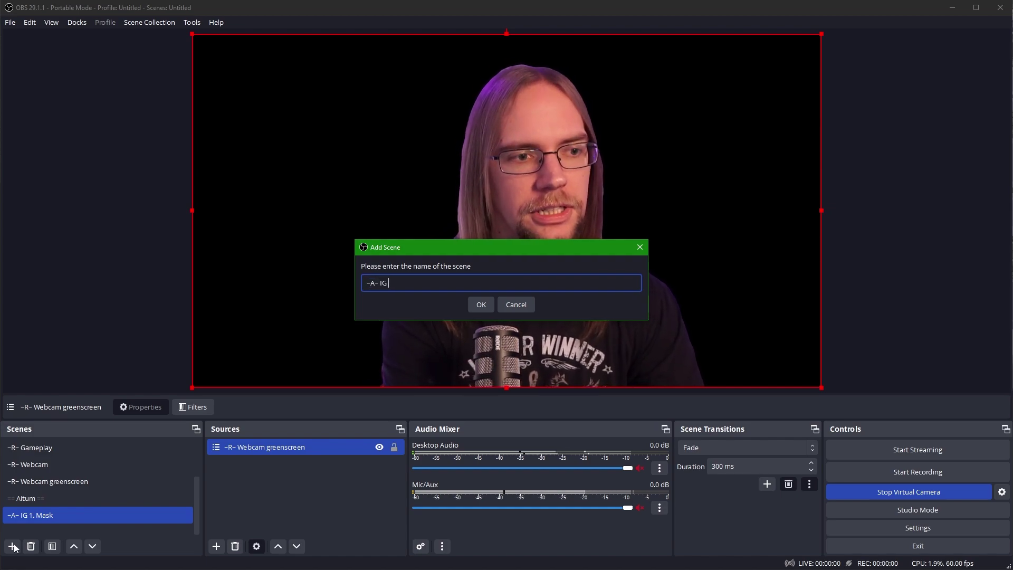
pyautogui.write('2. Key')
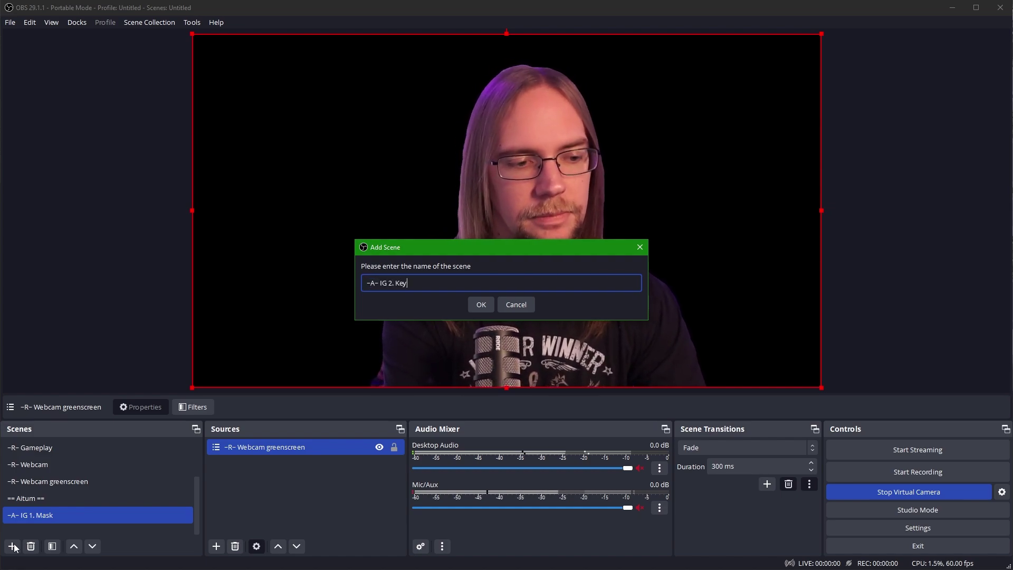
pyautogui.press('Return')
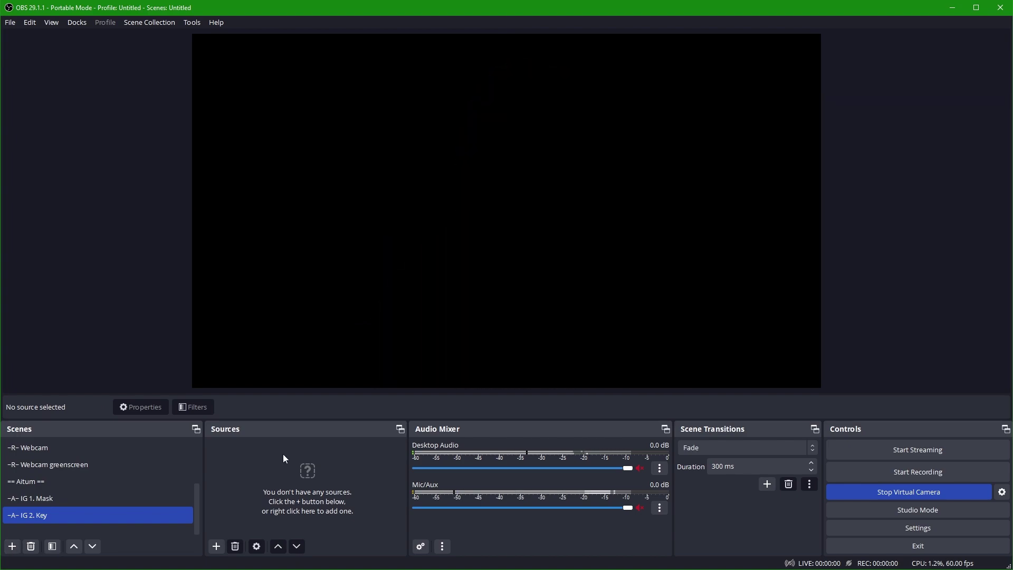
# Add the existing -A- IG 1. Mask scene as its source
pyautogui.rightClick(246, 464)
pyautogui.moveTo(292, 472)
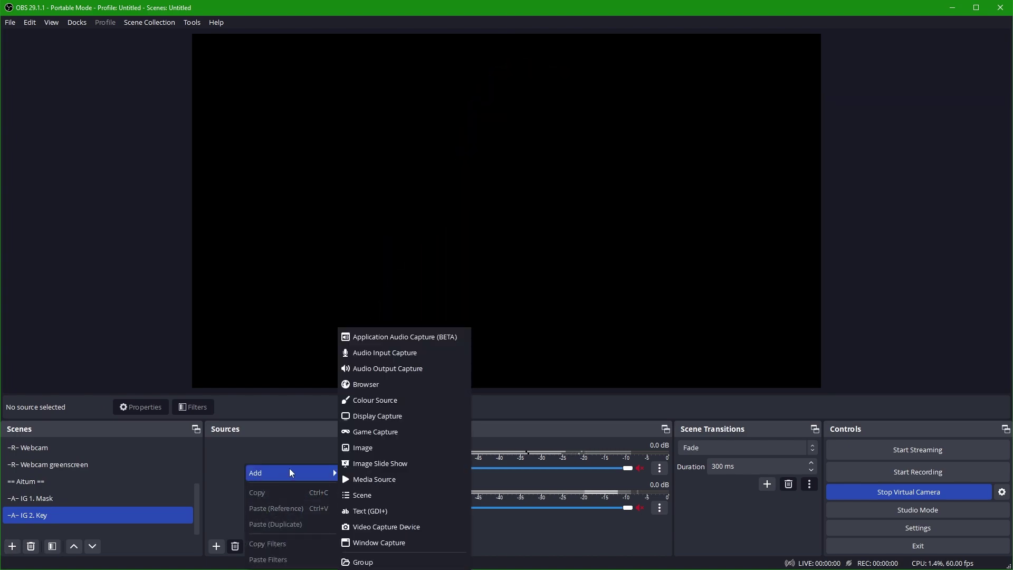
pyautogui.click(362, 495)
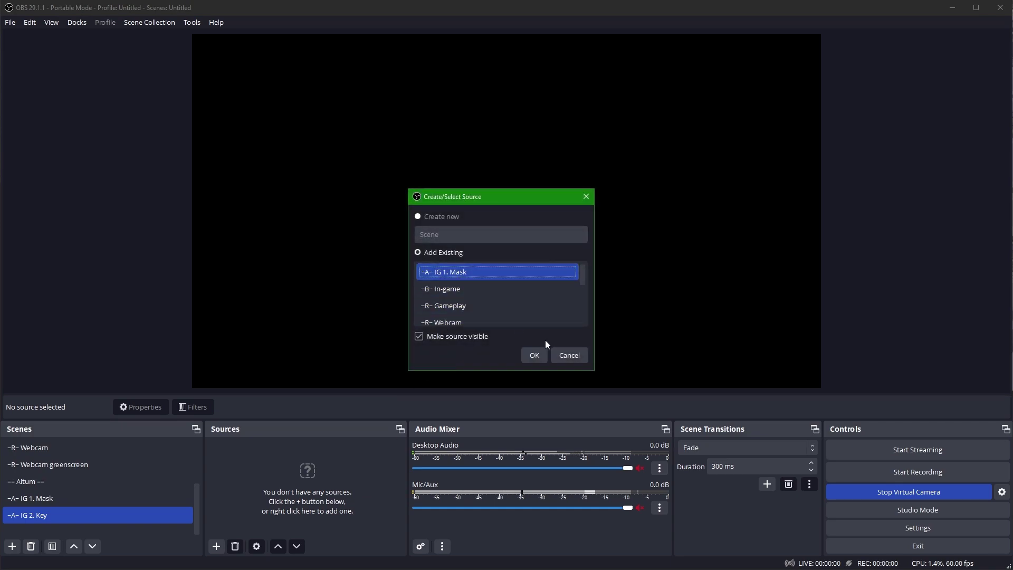
pyautogui.click(534, 355)
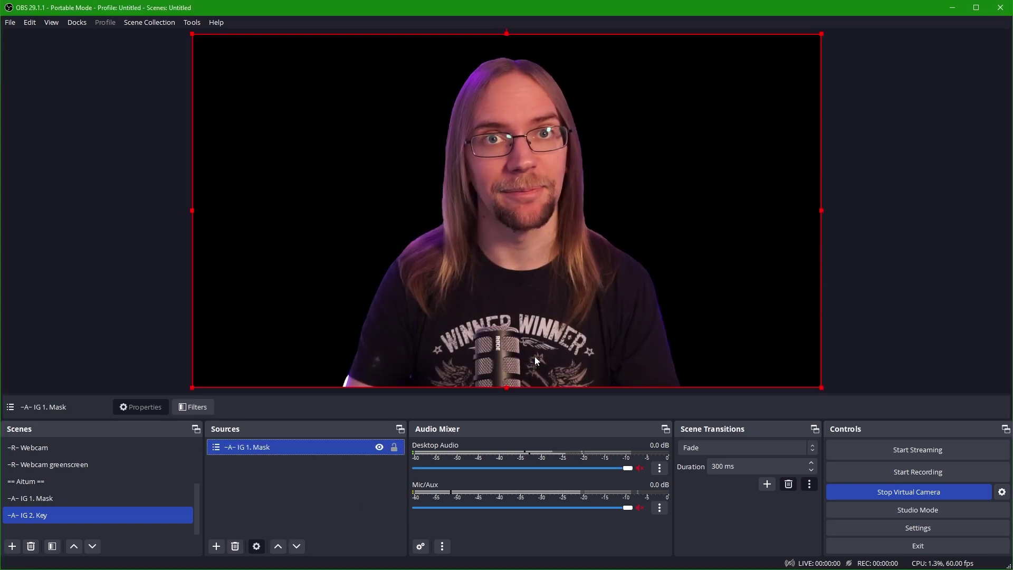
# Give the mask source a Colour Correction filter with brightness 1.0000 and multiply colour #ff00ff
pyautogui.rightClick(243, 451)
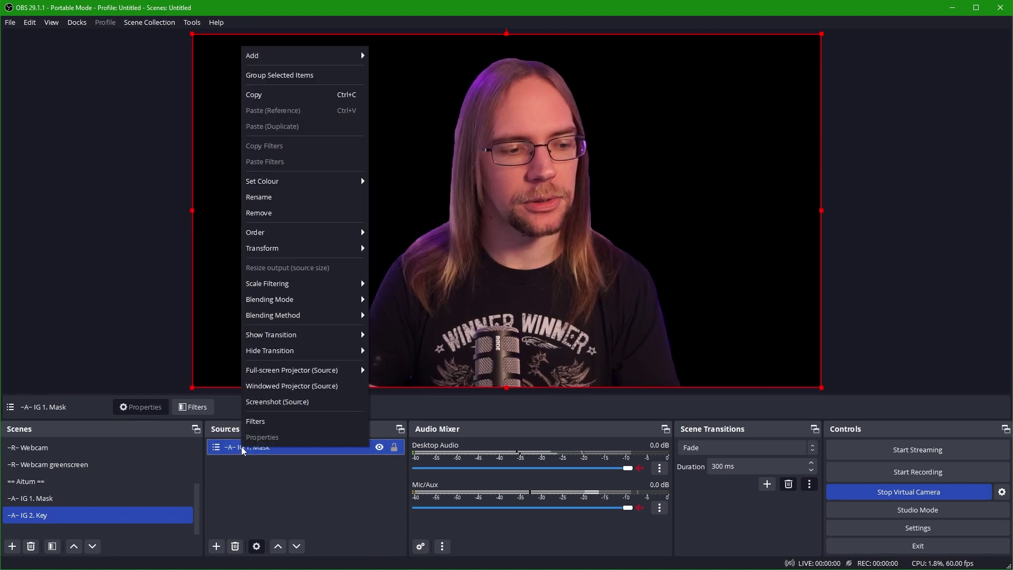
pyautogui.click(261, 420)
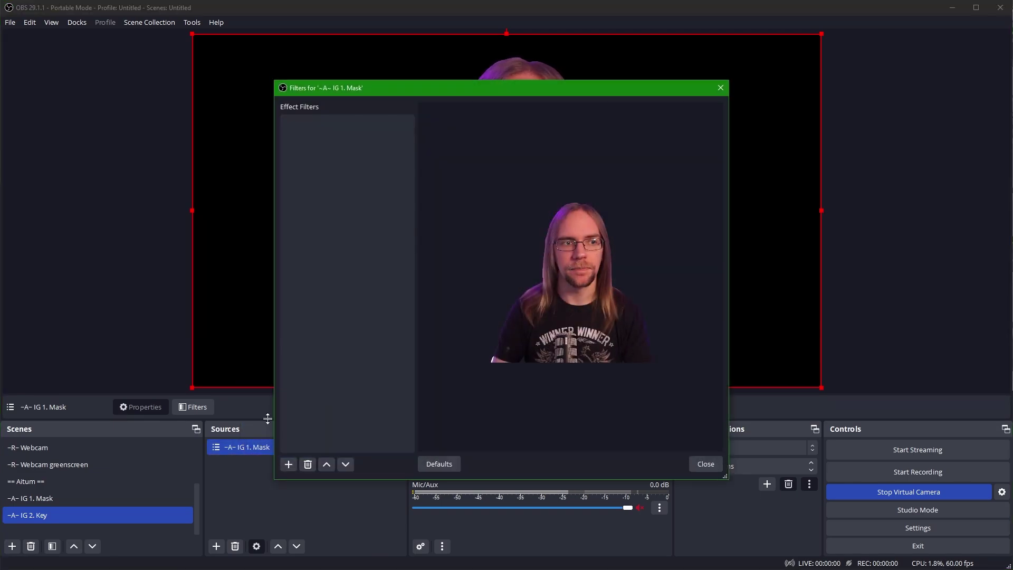
pyautogui.click(290, 464)
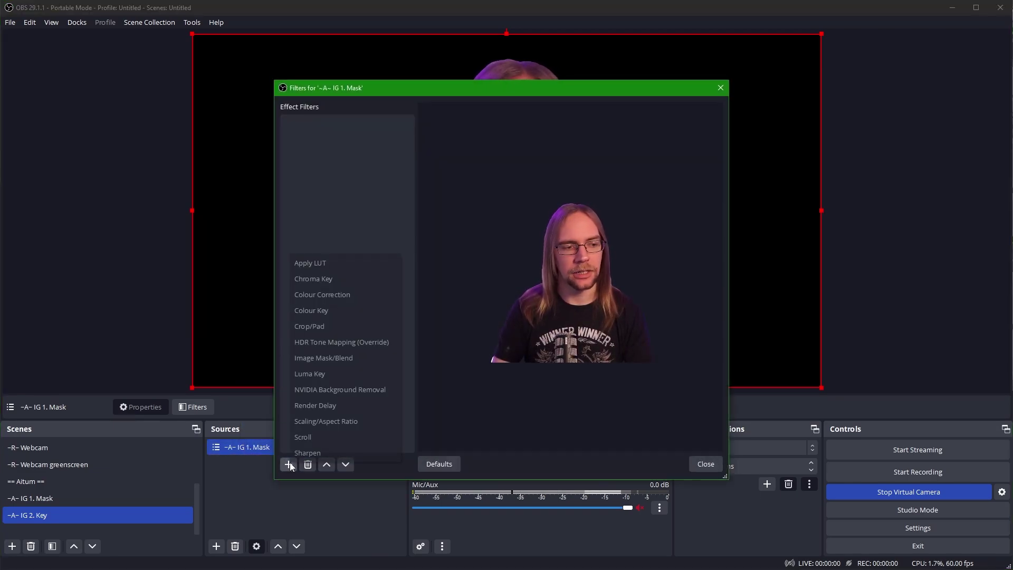
pyautogui.click(336, 293)
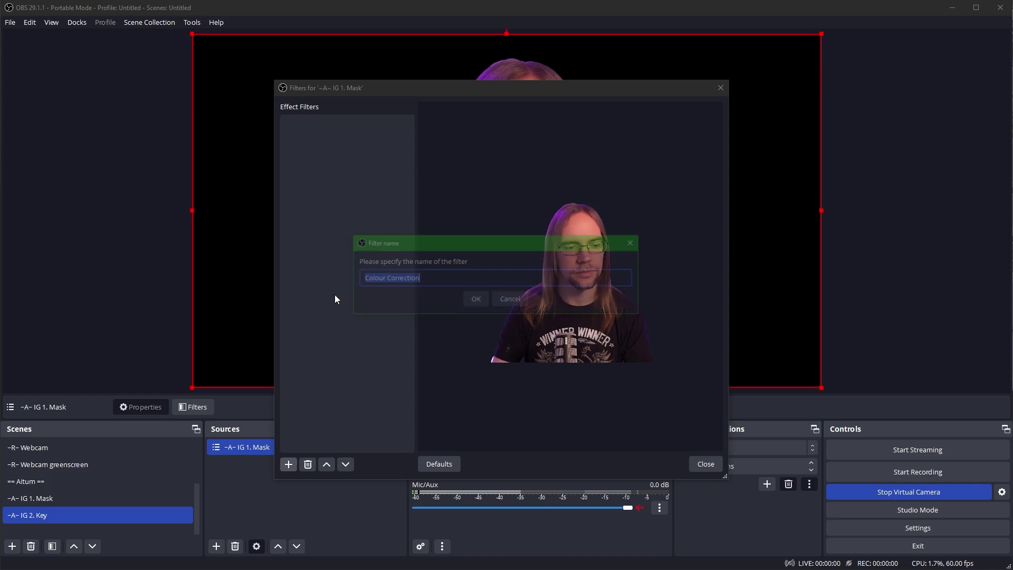
pyautogui.click(476, 300)
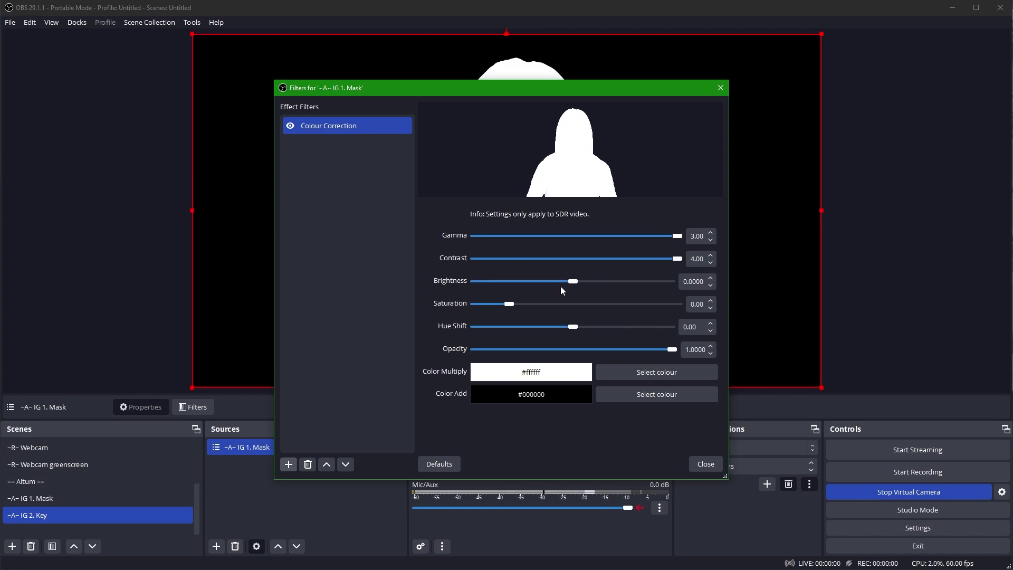
pyautogui.moveTo(573, 281); pyautogui.dragTo(676, 282)
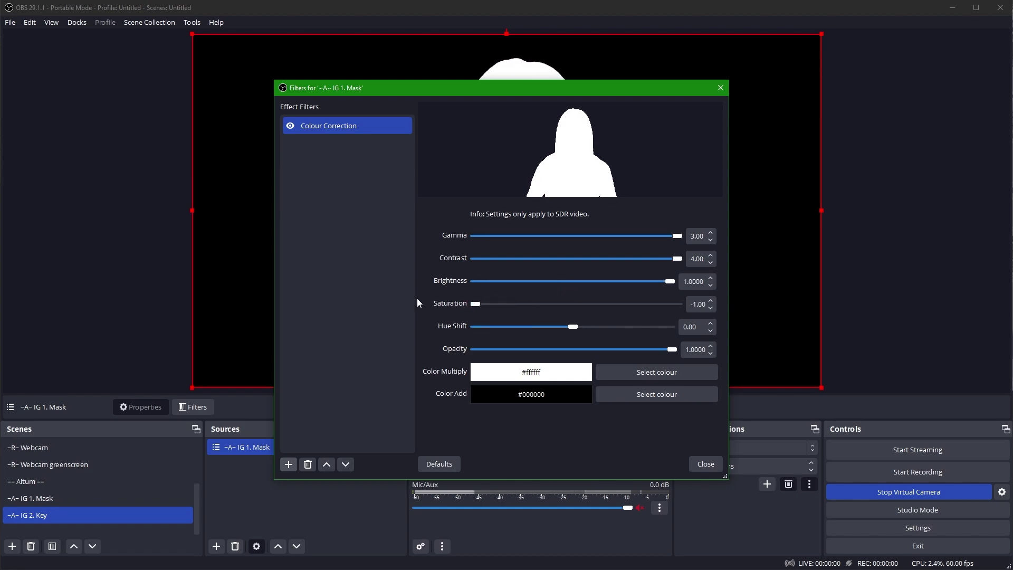
pyautogui.click(620, 372)
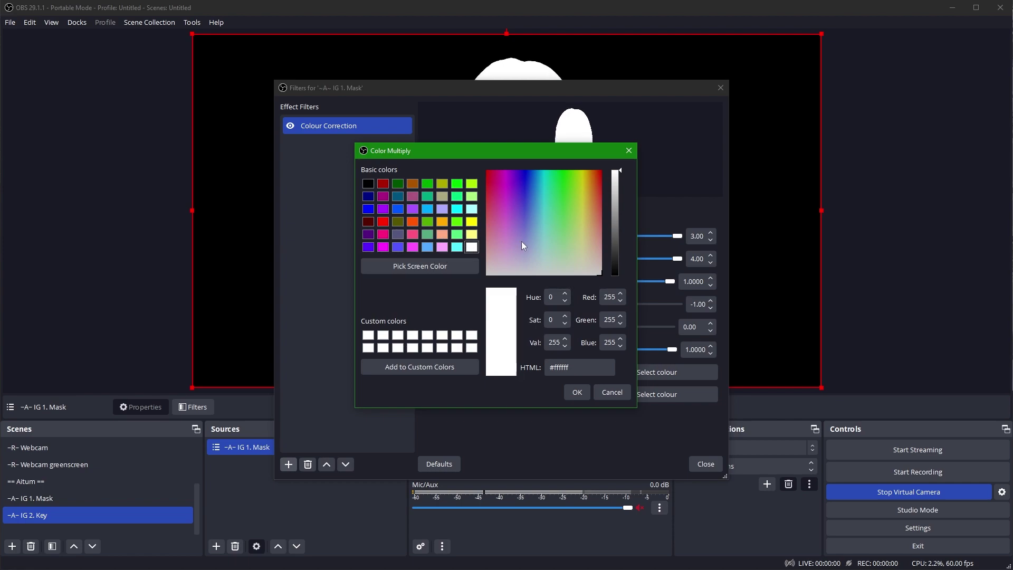
pyautogui.write('0')
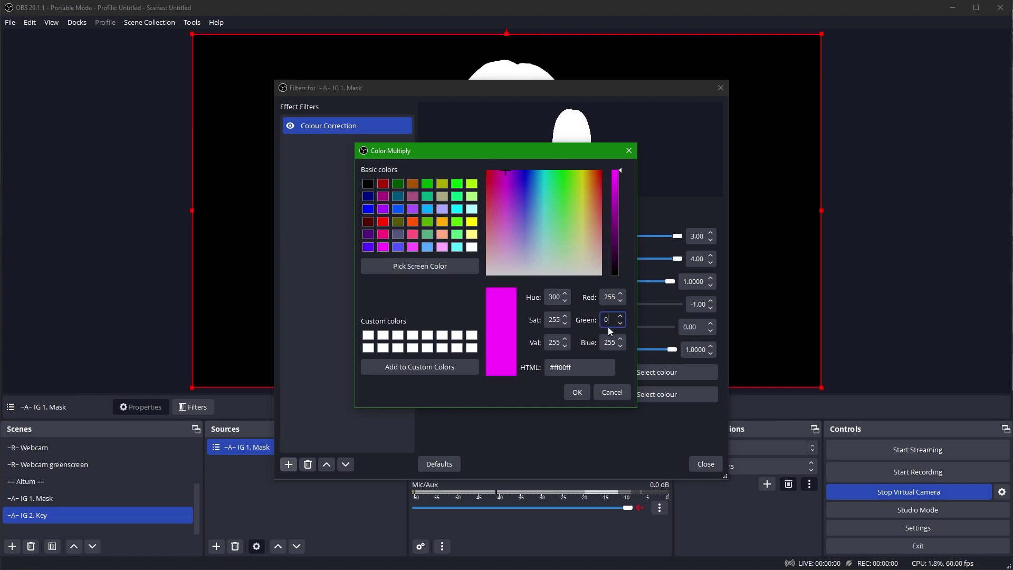
pyautogui.click(576, 392)
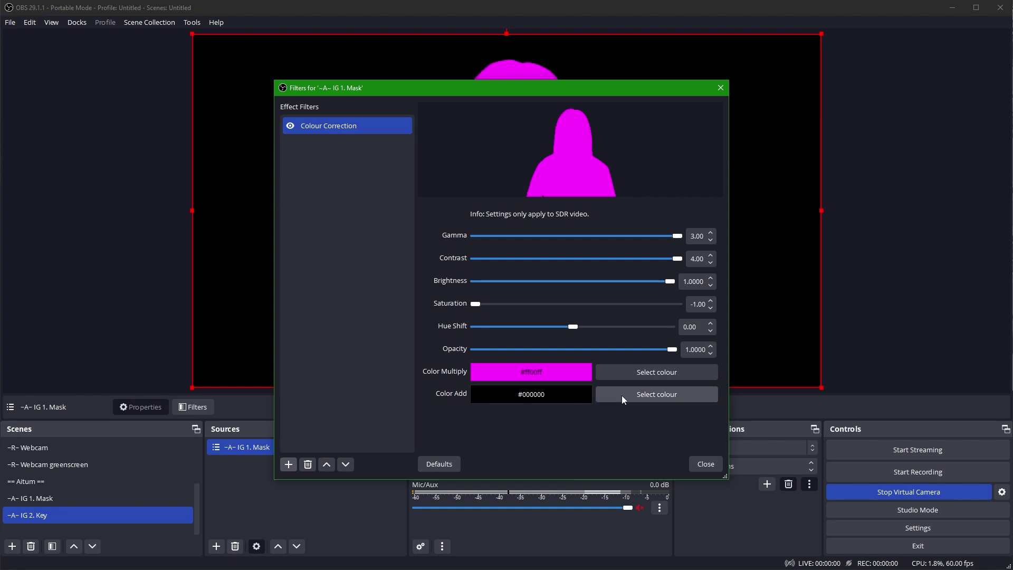
pyautogui.click(705, 465)
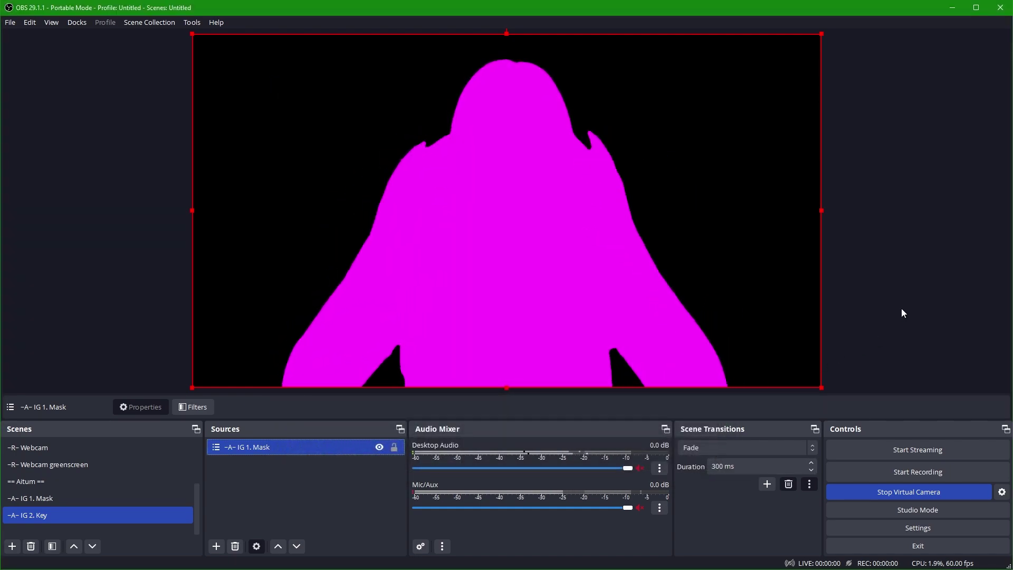
# Add the existing Cam Link 4k video capture device as a source
pyautogui.click(278, 514)
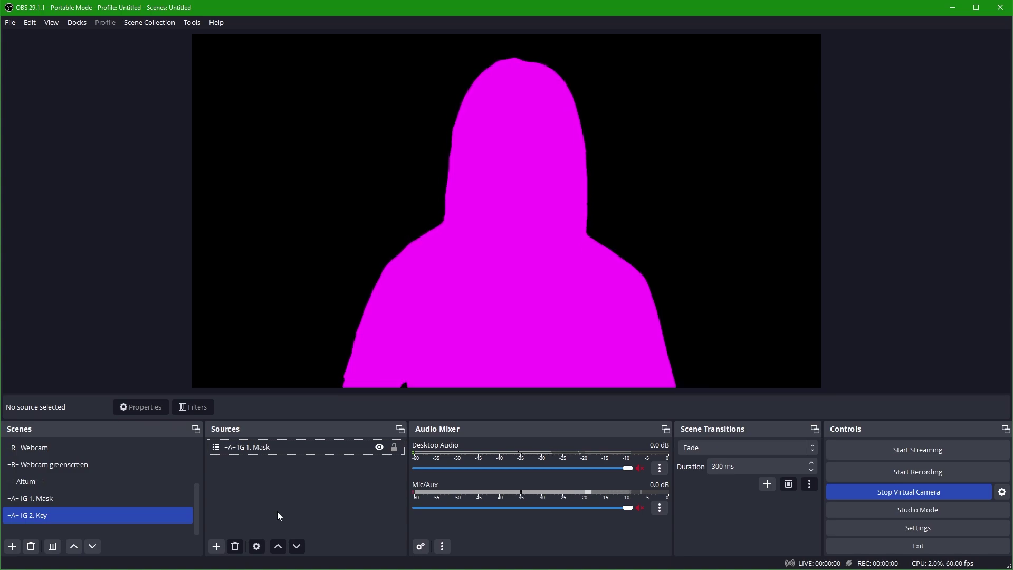
pyautogui.rightClick(278, 514)
pyautogui.moveTo(312, 416)
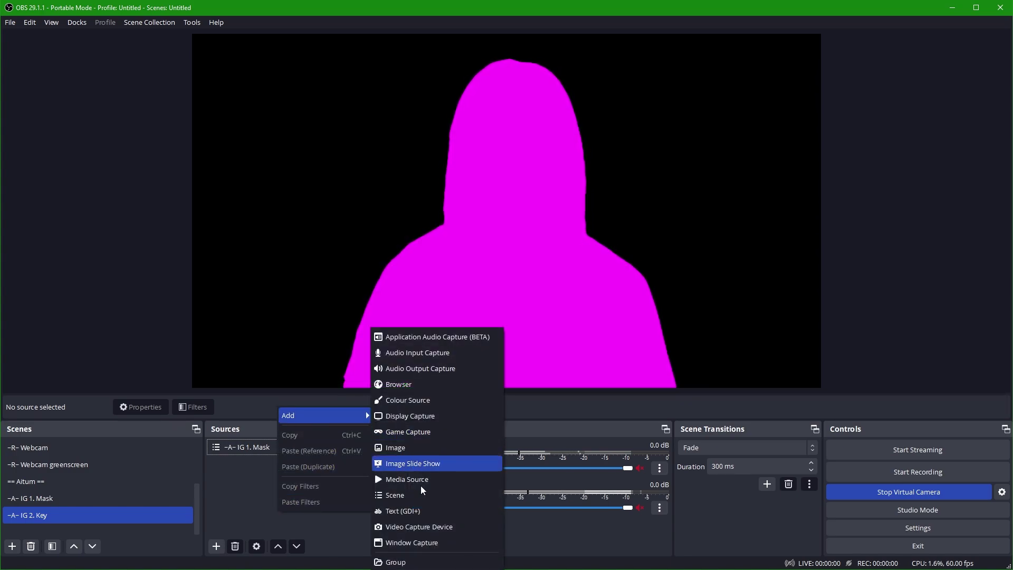
pyautogui.click(401, 525)
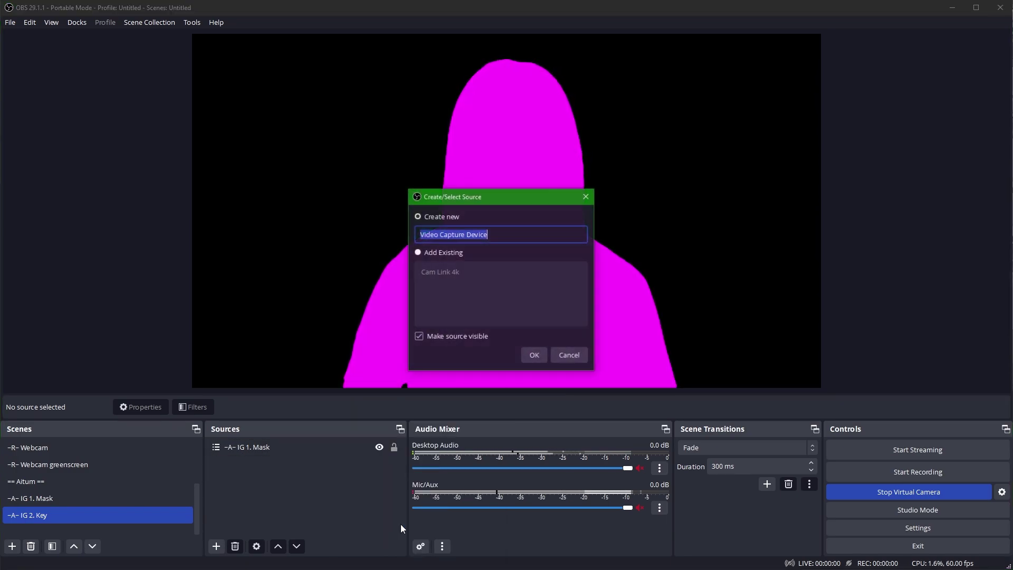
pyautogui.click(437, 254)
pyautogui.click(444, 274)
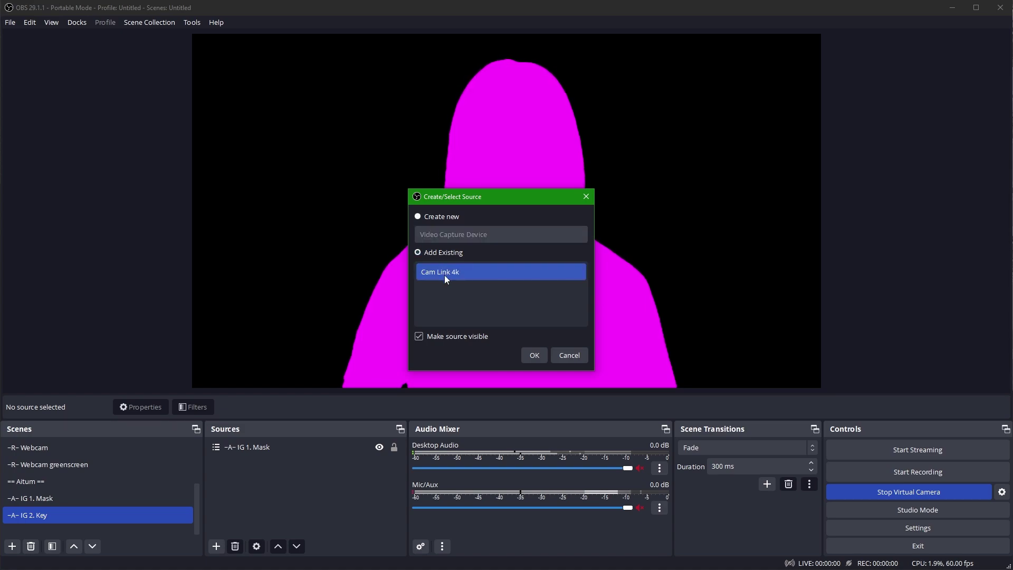
pyautogui.click(533, 355)
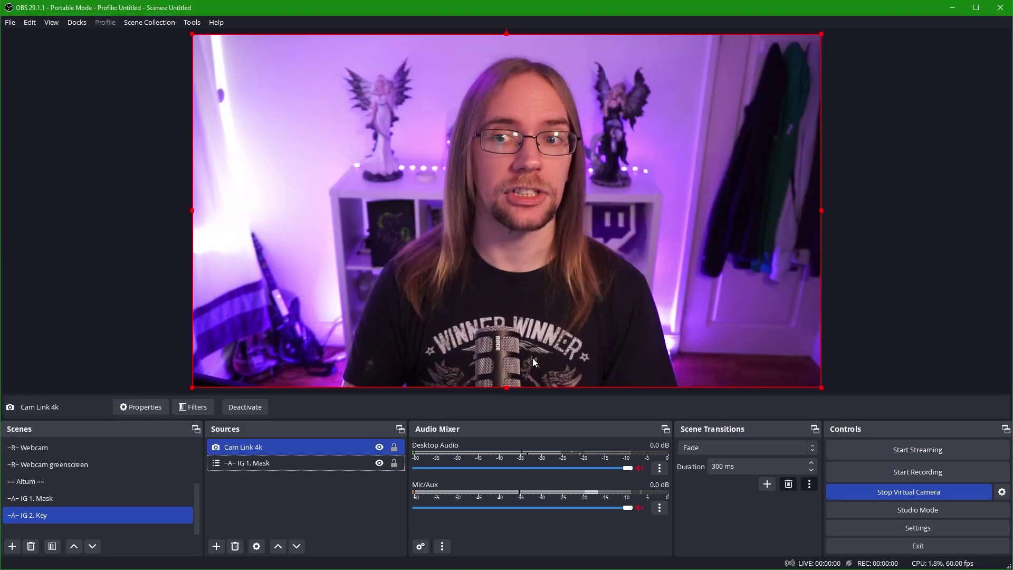
# Move Cam Link 4k below the mask, check the webcam without the mask, then select it
pyautogui.moveTo(287, 446); pyautogui.dragTo(290, 490)
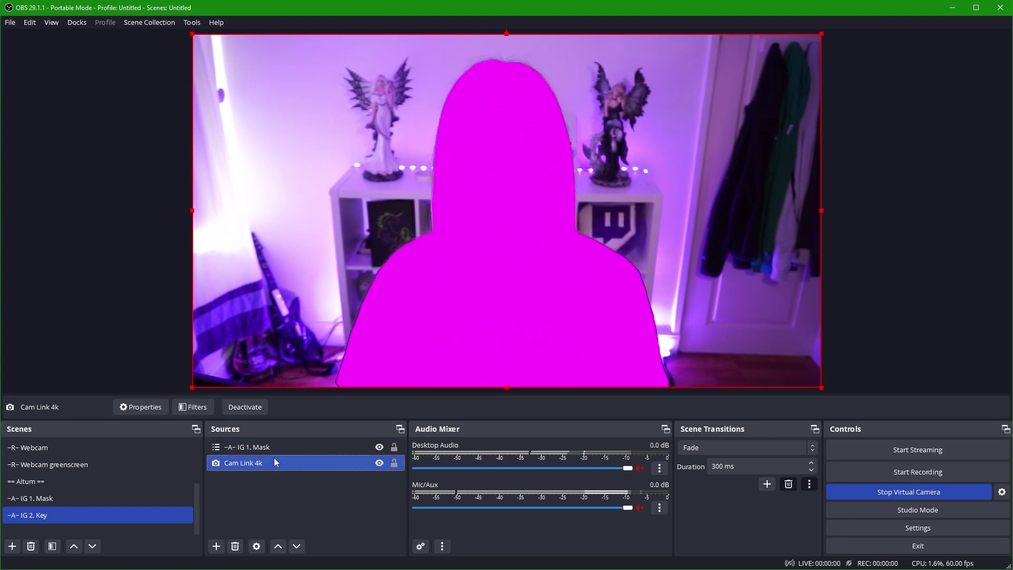
pyautogui.click(380, 448)
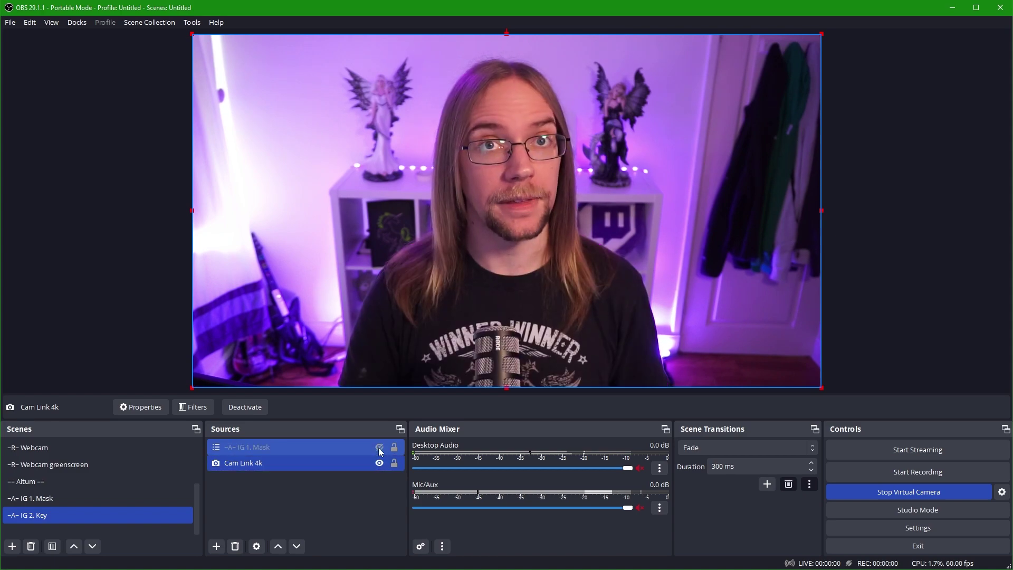
pyautogui.click(380, 449)
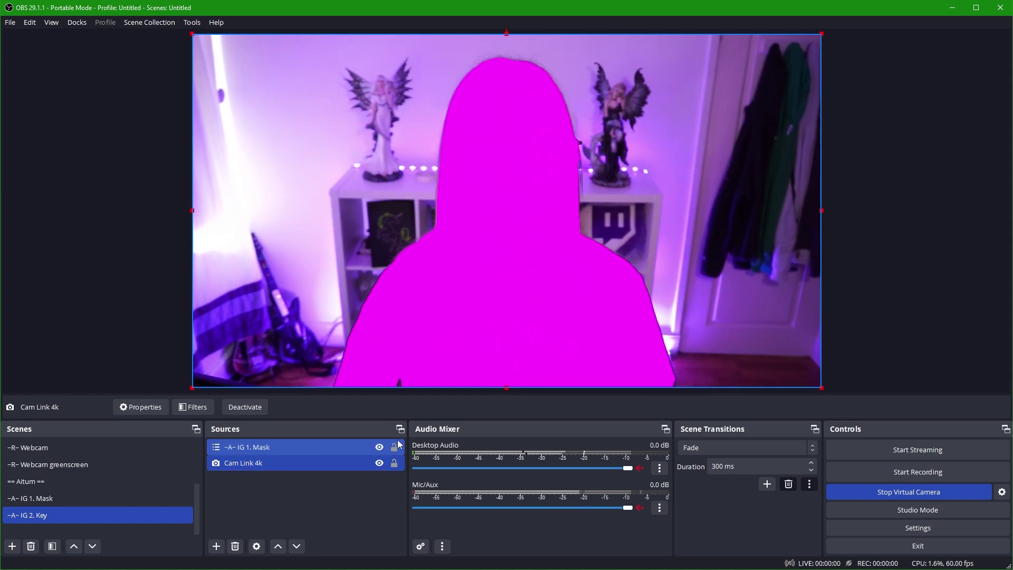
pyautogui.click(343, 463)
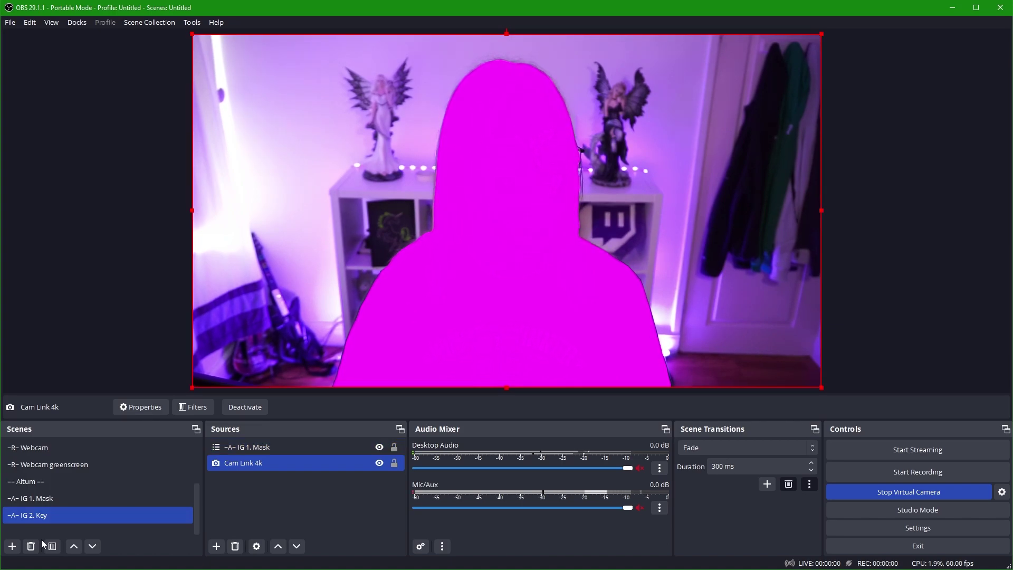
# Create a new scene named '-A- IG 3. Complete'
pyautogui.click(12, 546)
pyautogui.write('-A-')
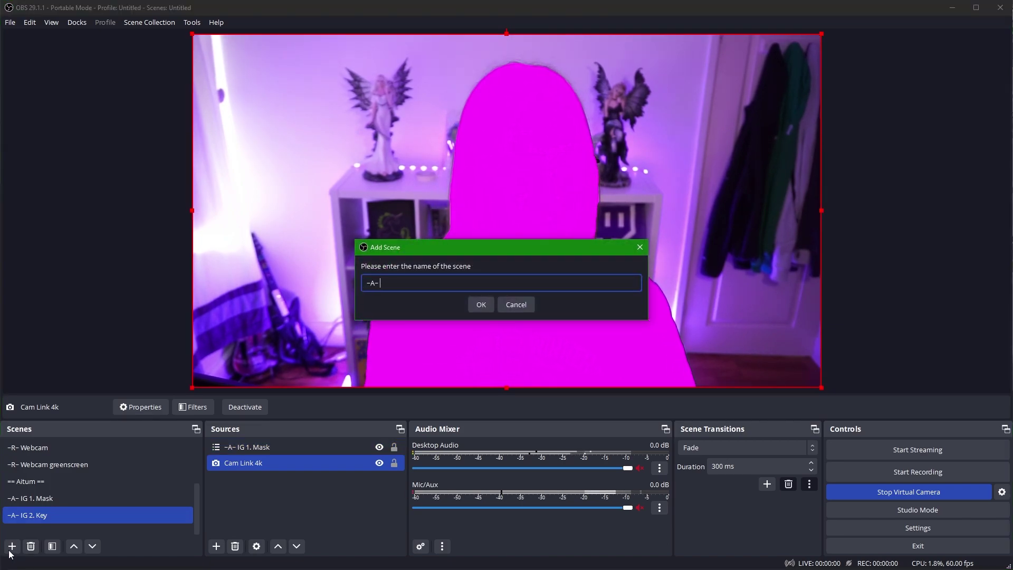
pyautogui.write(' IG 3.')
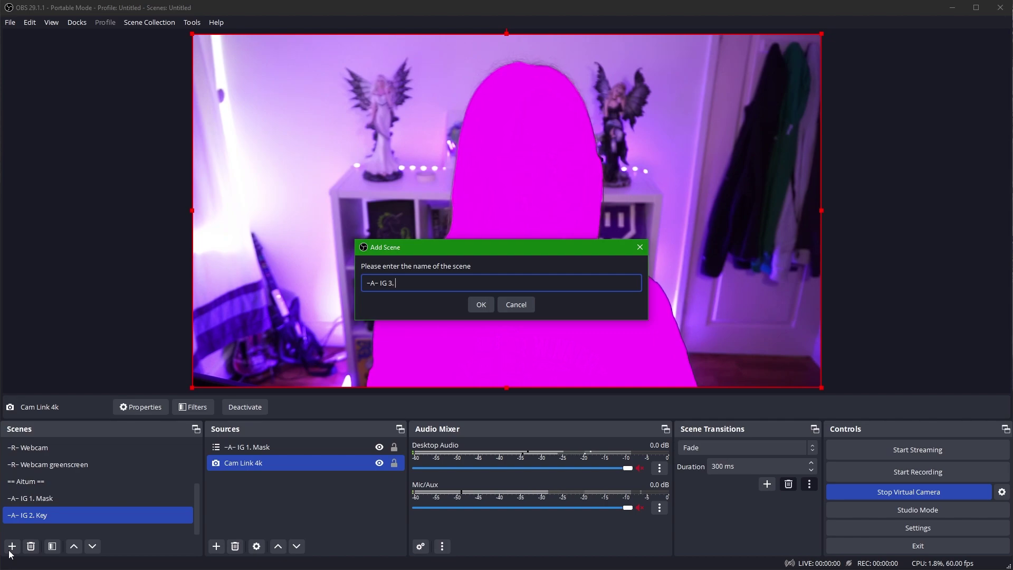
pyautogui.write(' Complete')
pyautogui.press('Return')
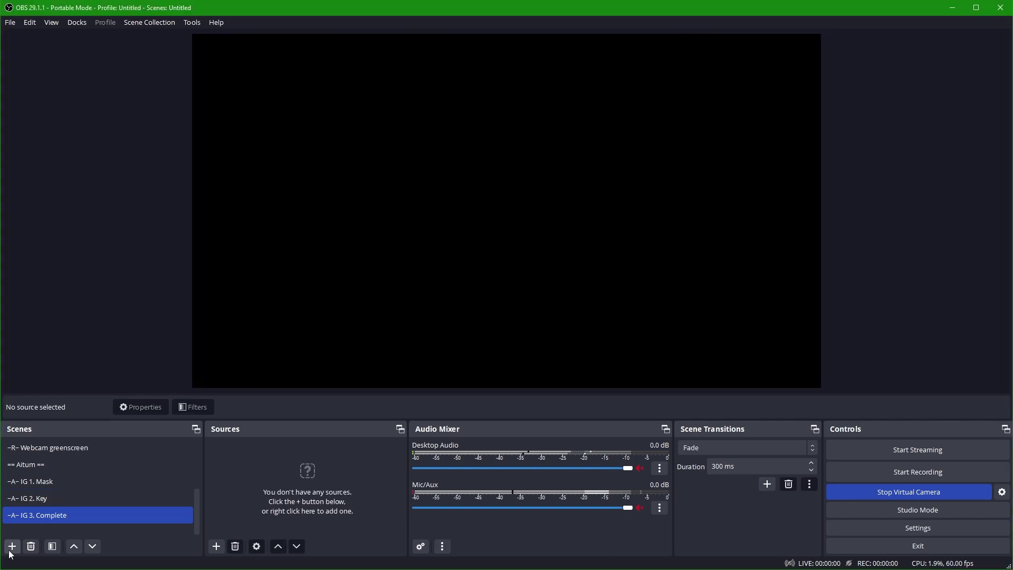
# Add an image source 'Missing' showing Missing texture.png from the Aitum stream folder
pyautogui.click(222, 547)
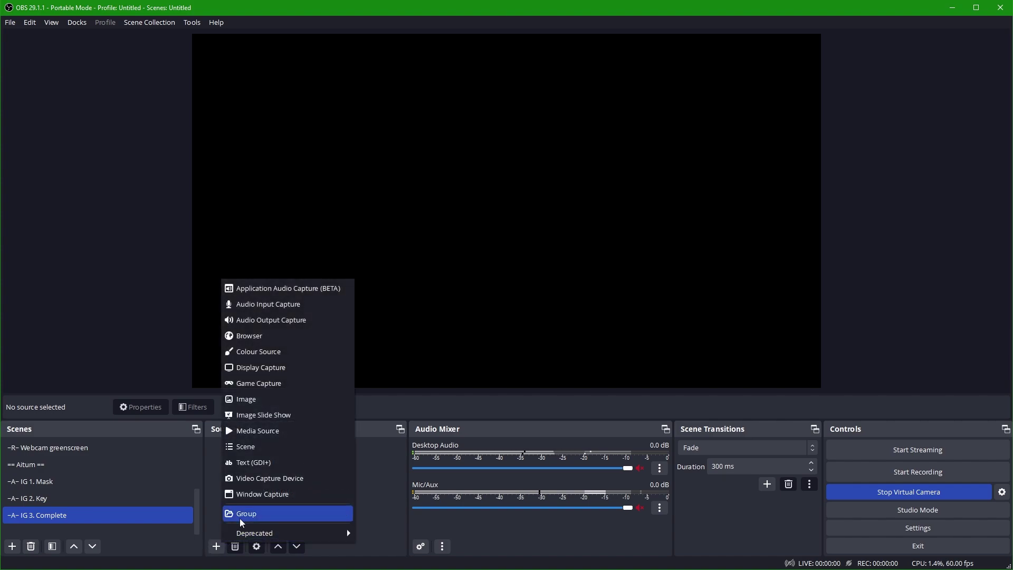
pyautogui.click(272, 398)
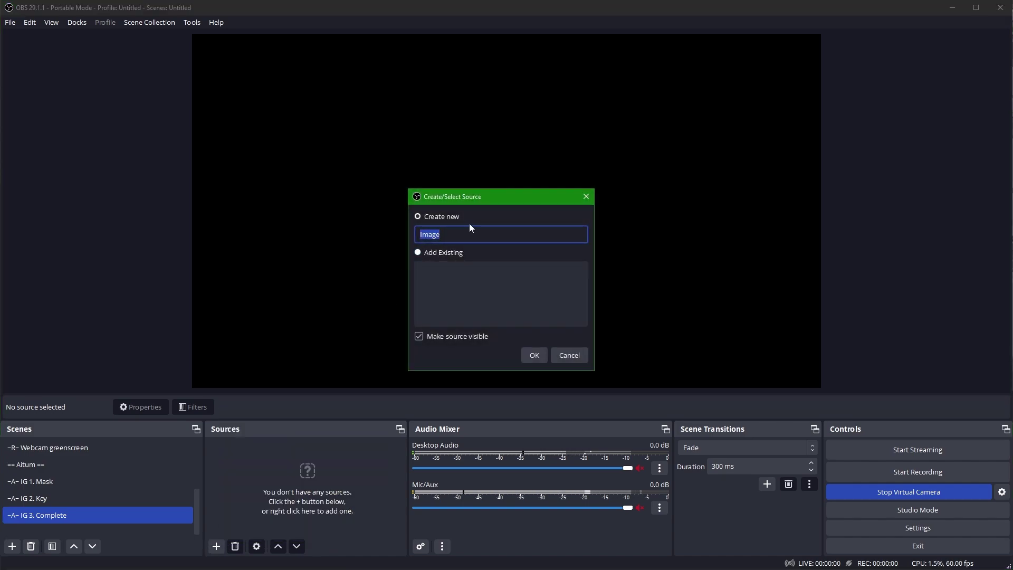
pyautogui.write('Missing texture')
pyautogui.press('Return')
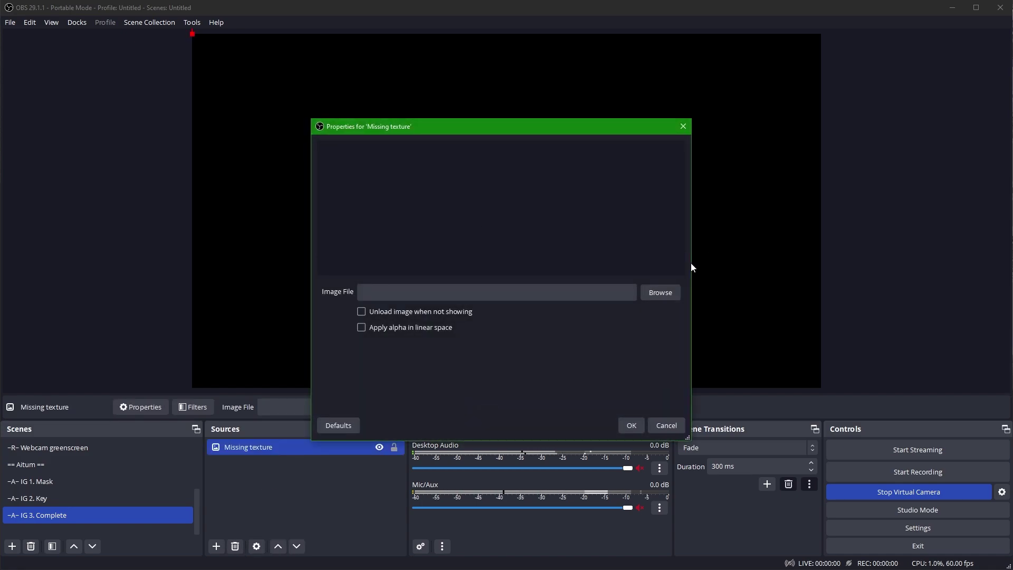
pyautogui.click(658, 293)
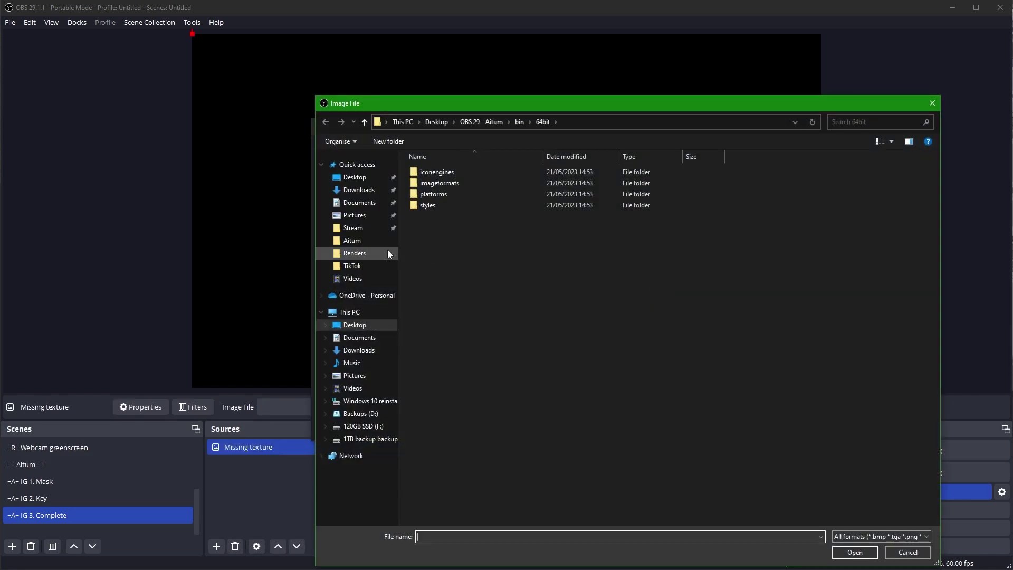
pyautogui.click(349, 240)
pyautogui.click(448, 181)
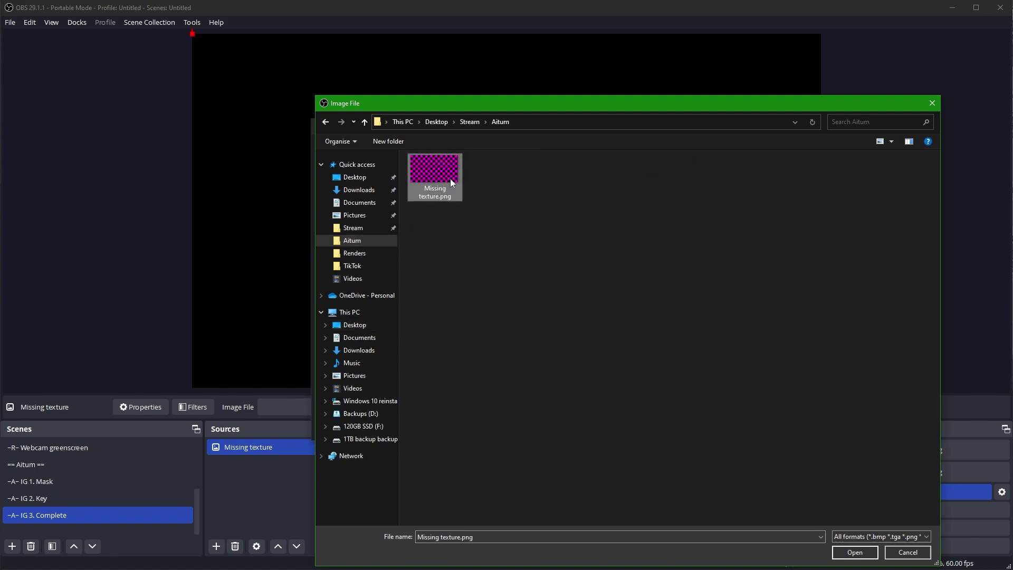
pyautogui.doubleClick(450, 176)
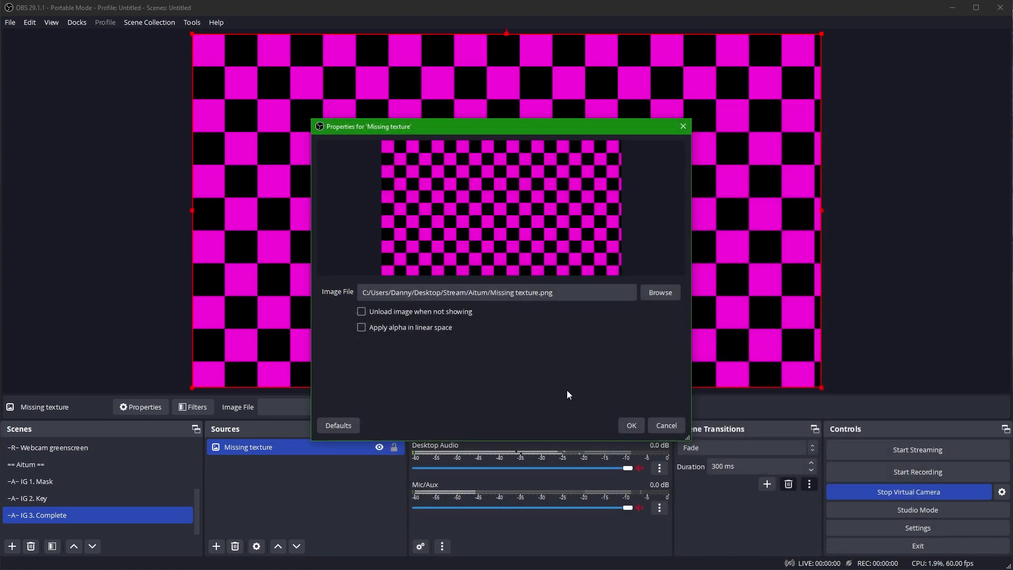
pyautogui.click(629, 425)
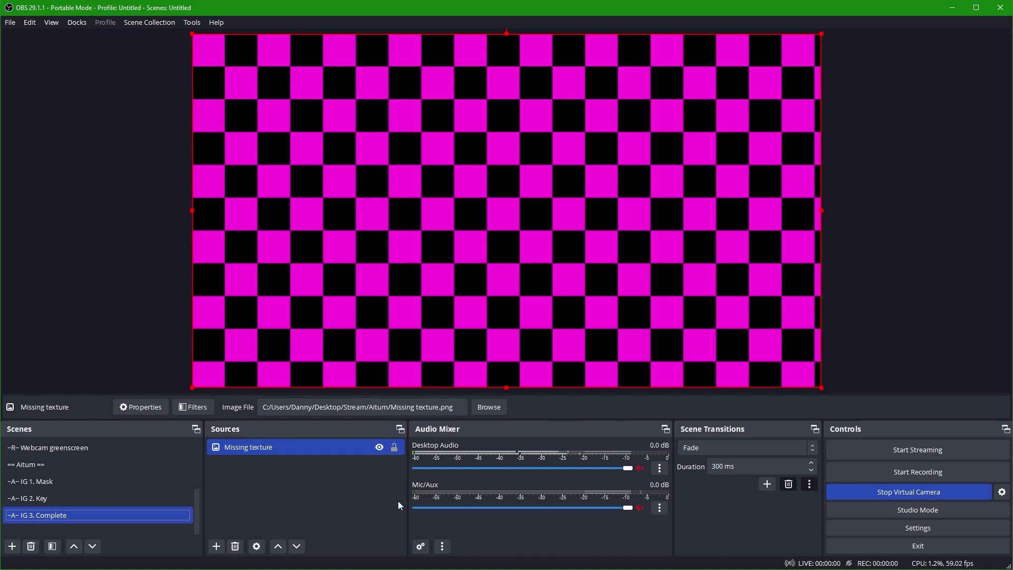
# Add the existing -A- IG 2. Key scene above Missing texture and select it
pyautogui.rightClick(305, 499)
pyautogui.moveTo(342, 403)
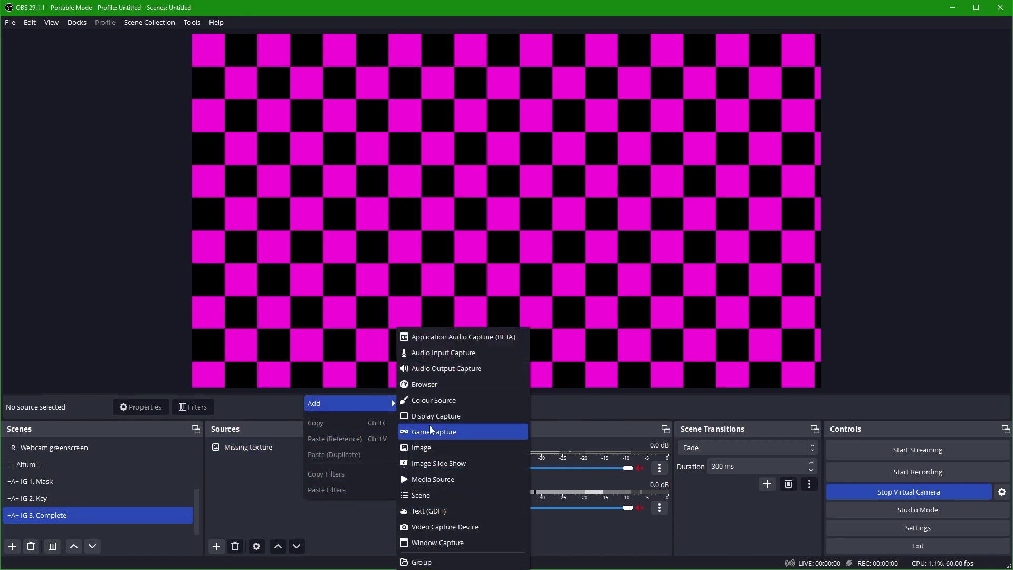
pyautogui.click(427, 494)
pyautogui.click(461, 288)
pyautogui.click(534, 355)
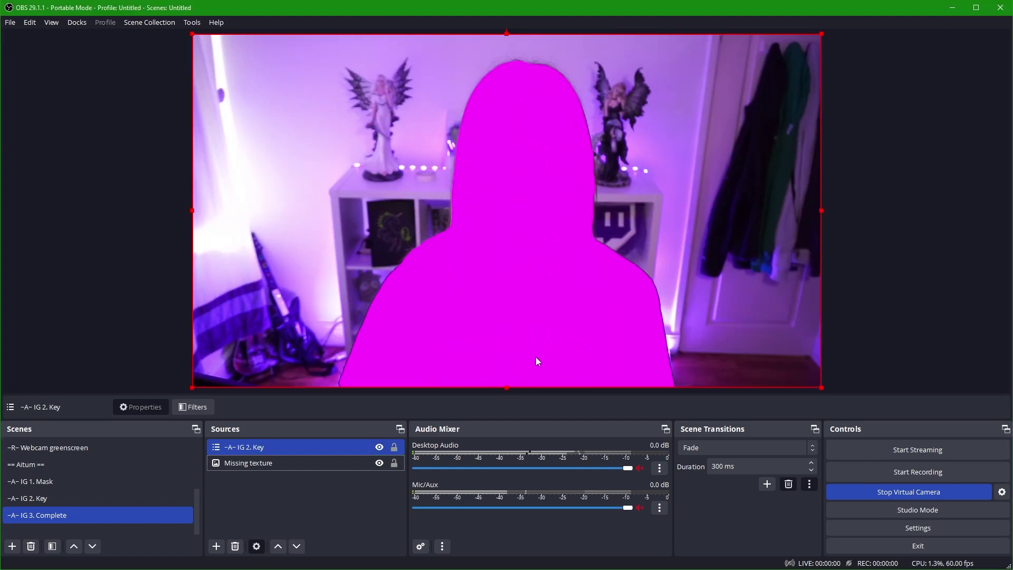
pyautogui.keyDown('ctrl'); pyautogui.click(279, 457); pyautogui.keyUp('ctrl')
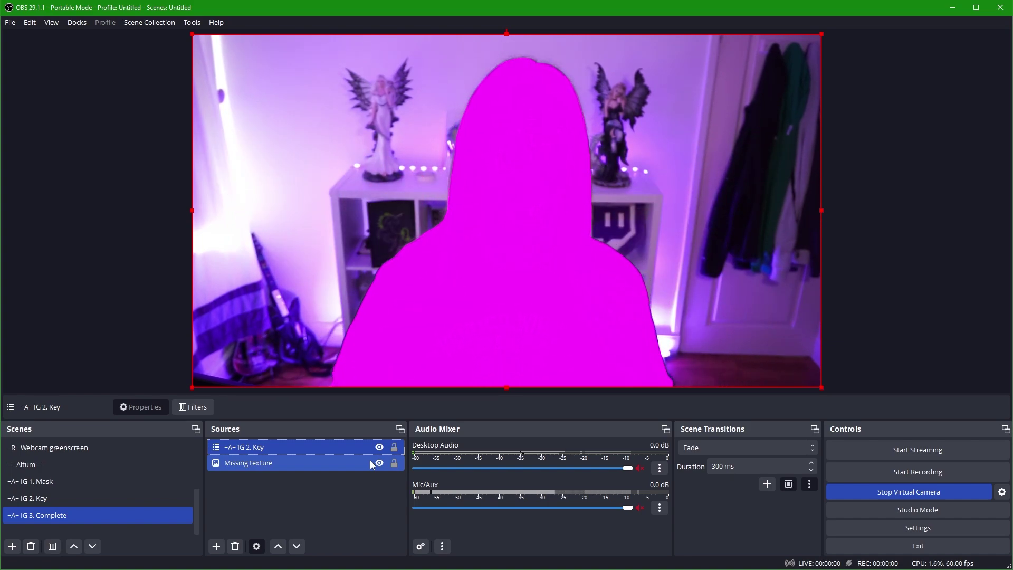
pyautogui.click(269, 486)
pyautogui.click(238, 449)
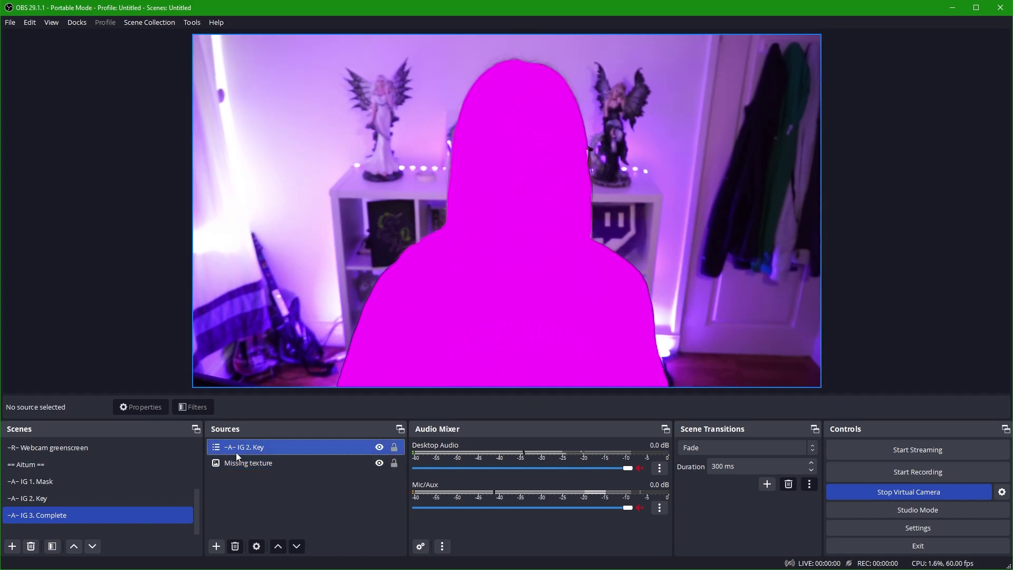
# Add a Colour Key filter to -A- IG 2. Key with Magenta key colour and similarity 165
pyautogui.rightClick(267, 449)
pyautogui.click(290, 424)
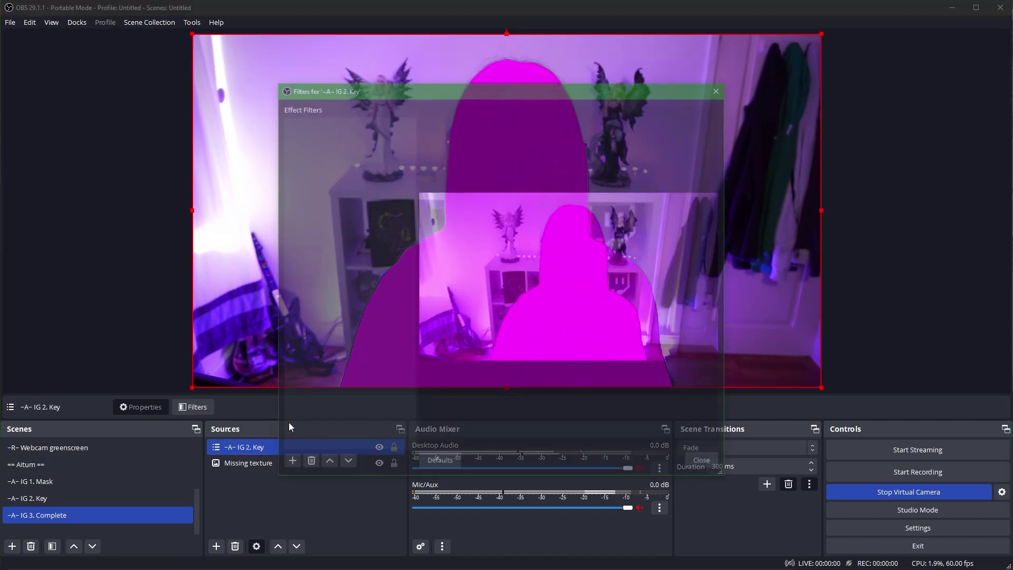
pyautogui.click(288, 465)
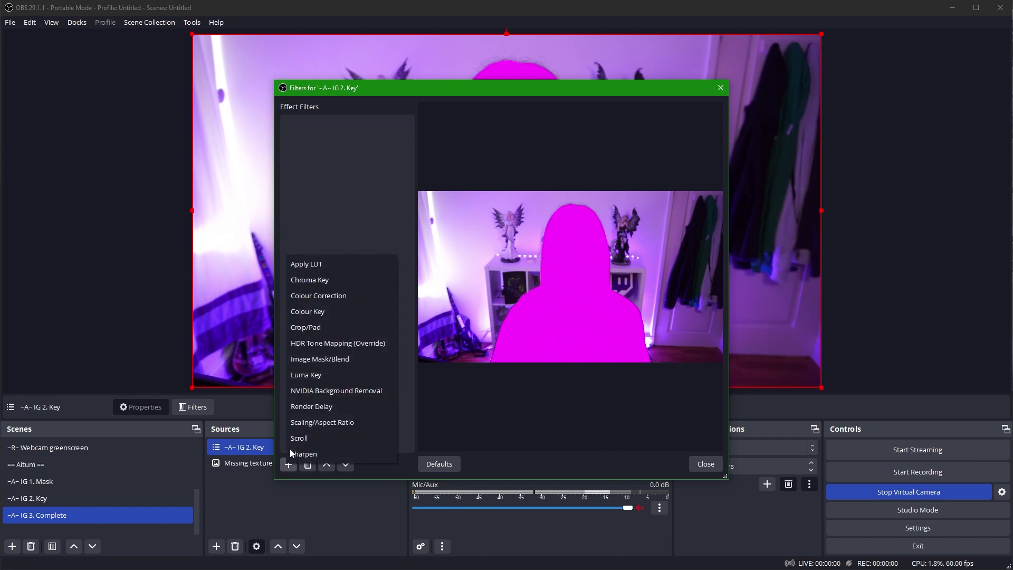
pyautogui.click(319, 313)
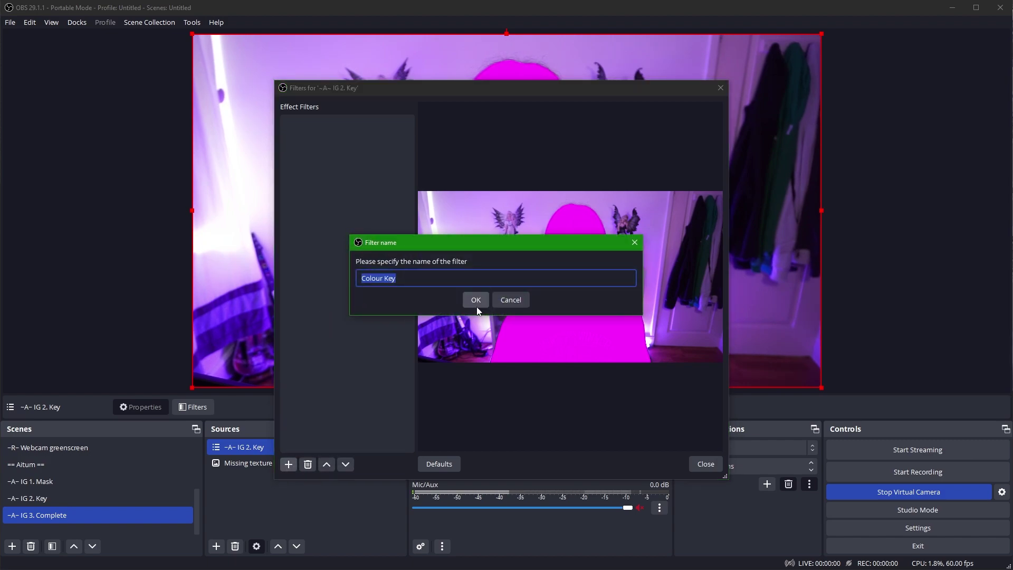
pyautogui.click(476, 300)
pyautogui.click(522, 245)
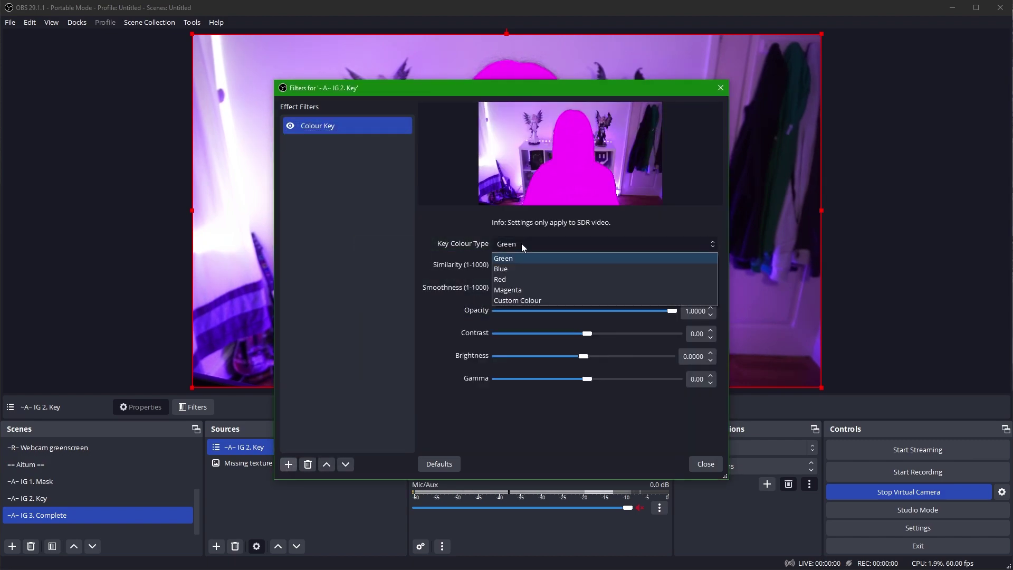
pyautogui.click(531, 293)
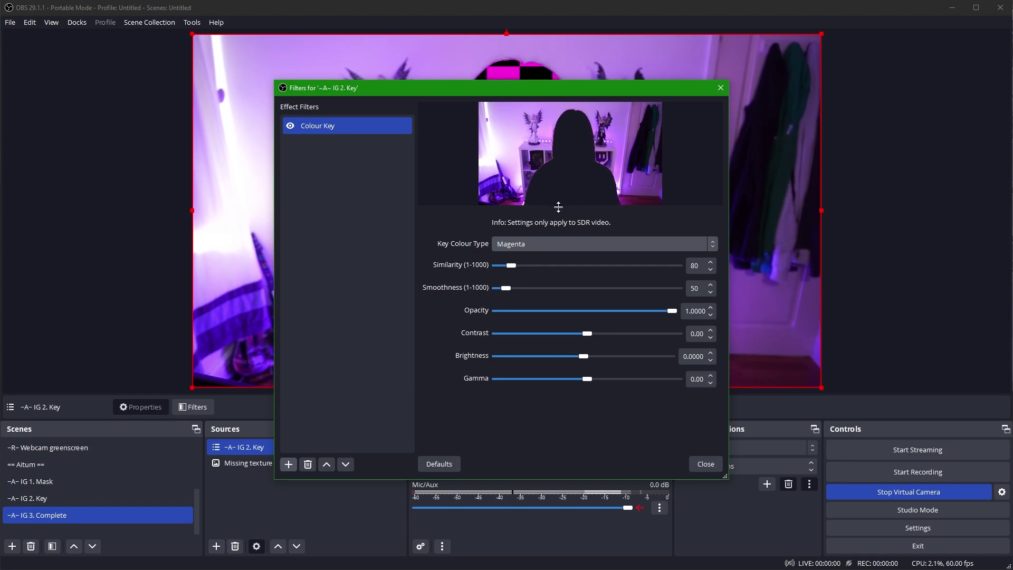
pyautogui.moveTo(512, 266); pyautogui.dragTo(538, 268)
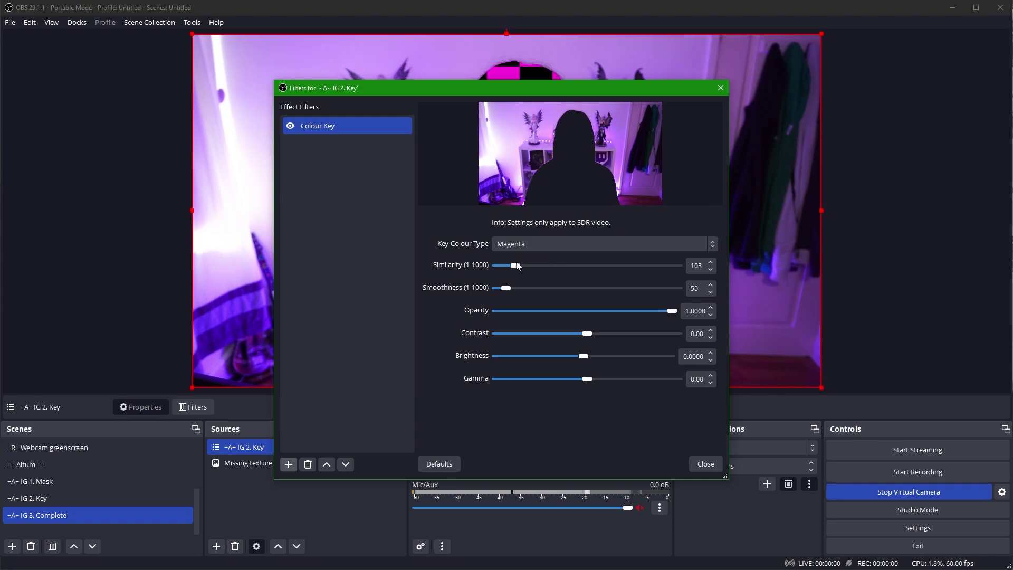
pyautogui.moveTo(571, 263); pyautogui.dragTo(525, 267)
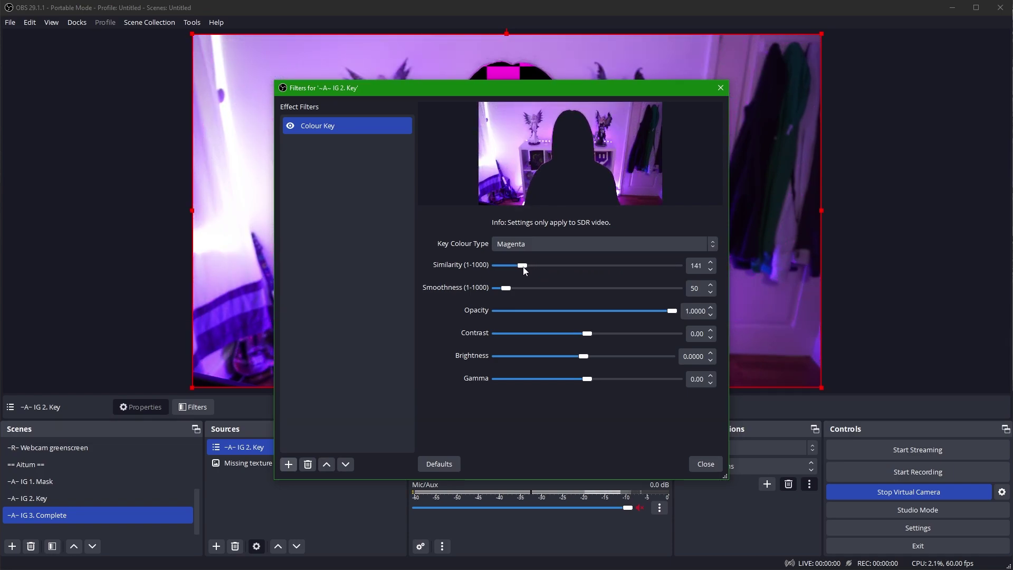
pyautogui.click(704, 464)
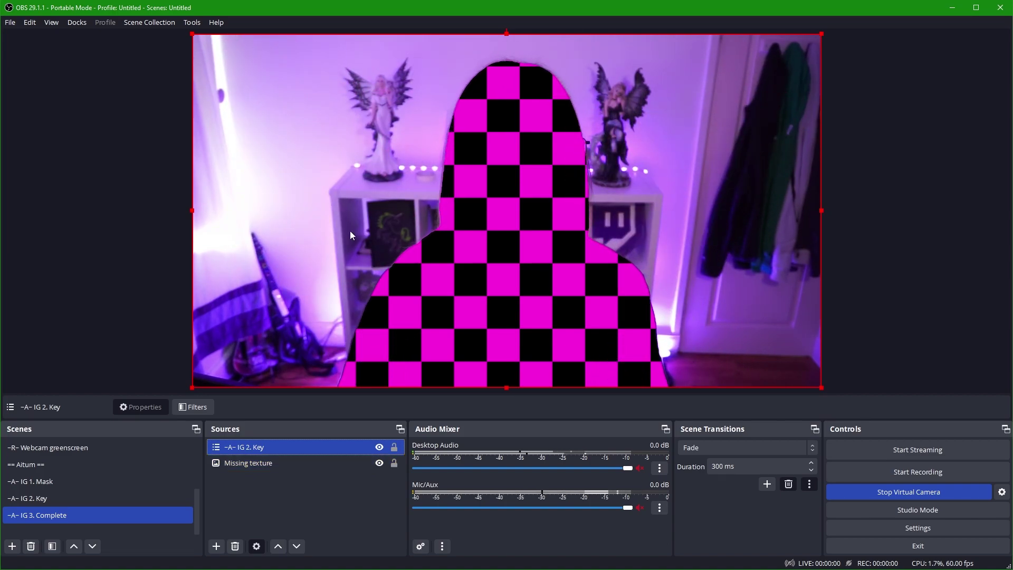
# In the -R- Webcam scene, add the existing -A- IG 3. Complete scene as a source
pyautogui.scroll(1, 79, 469)
pyautogui.click(63, 481)
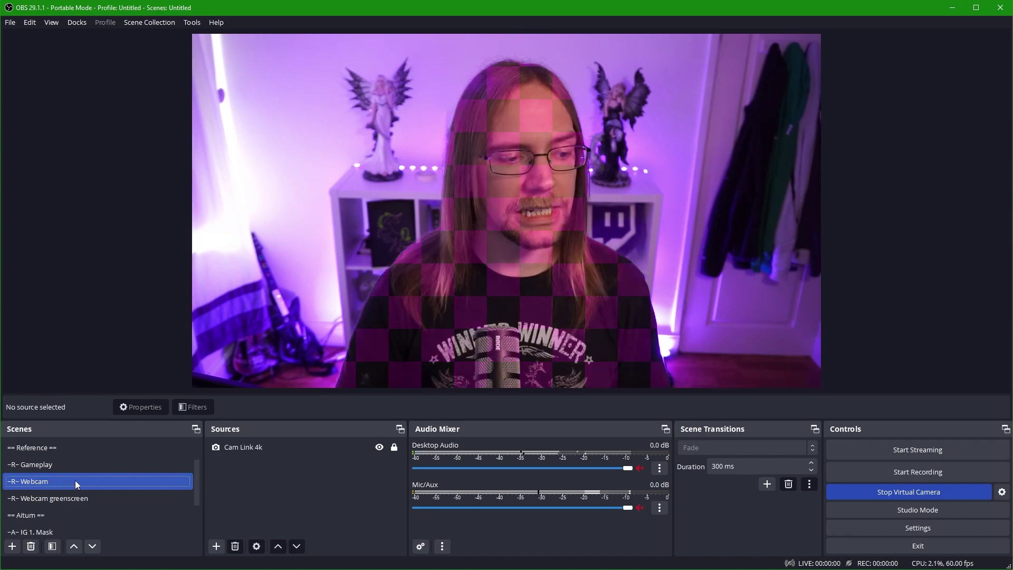
pyautogui.click(217, 546)
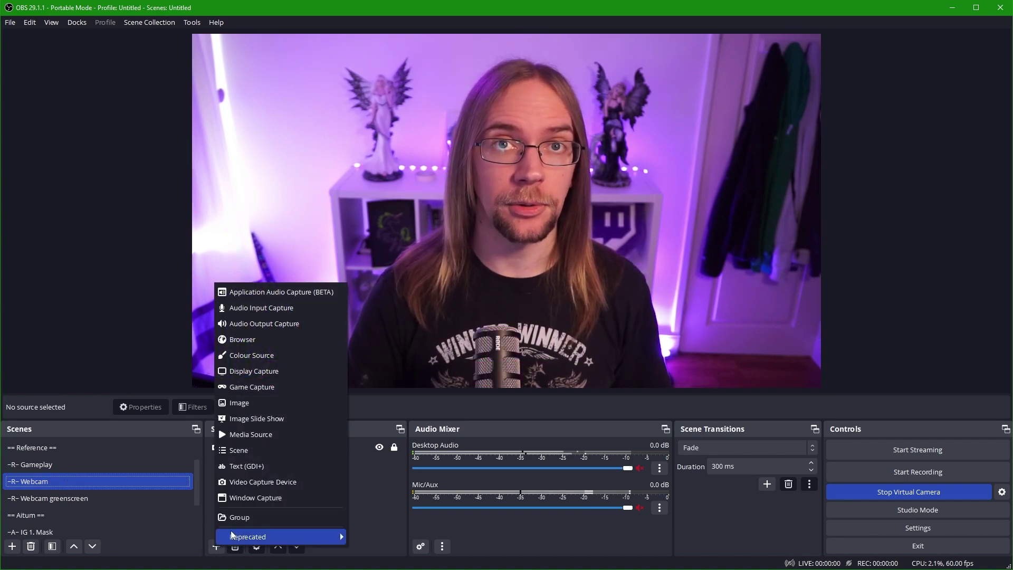
pyautogui.click(254, 450)
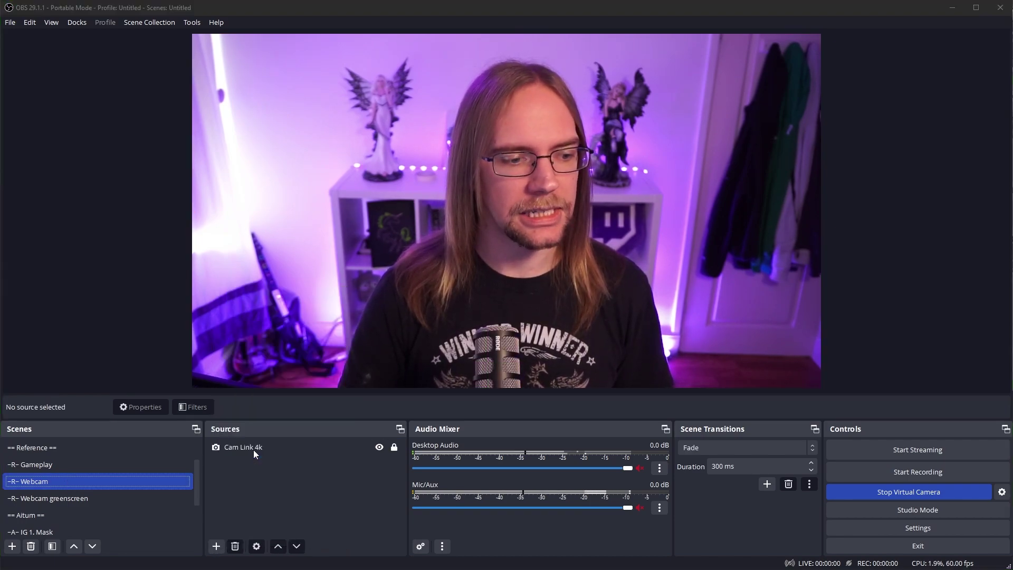
pyautogui.click(470, 306)
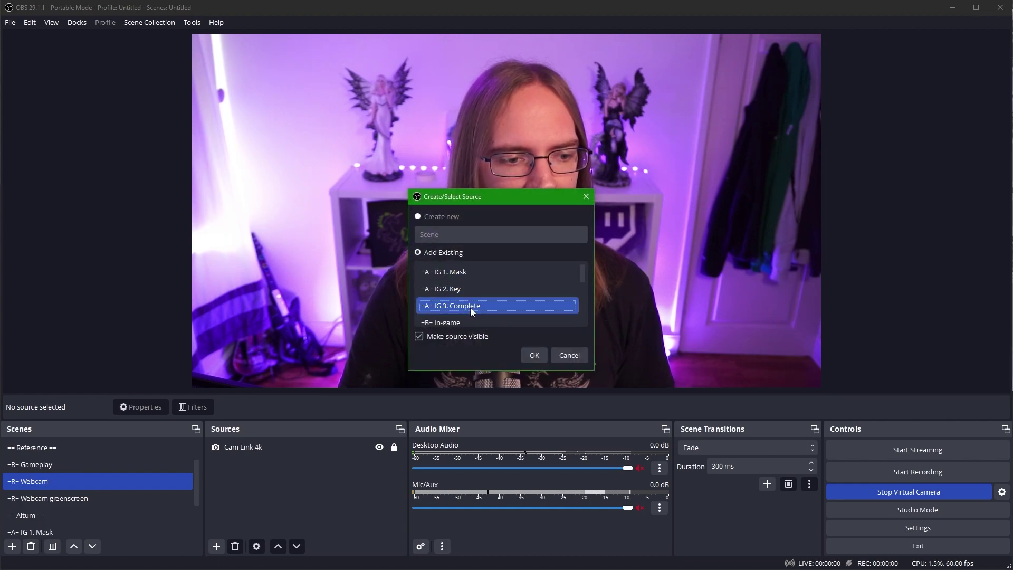
pyautogui.click(534, 355)
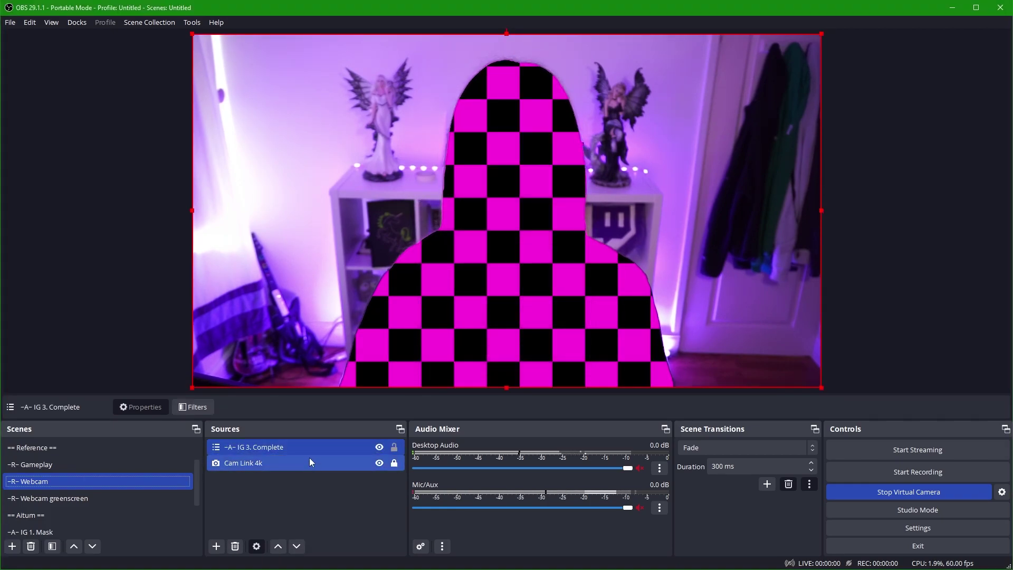
# Toggle the silhouette overlay's visibility to test it, leaving it hidden
pyautogui.click(379, 447)
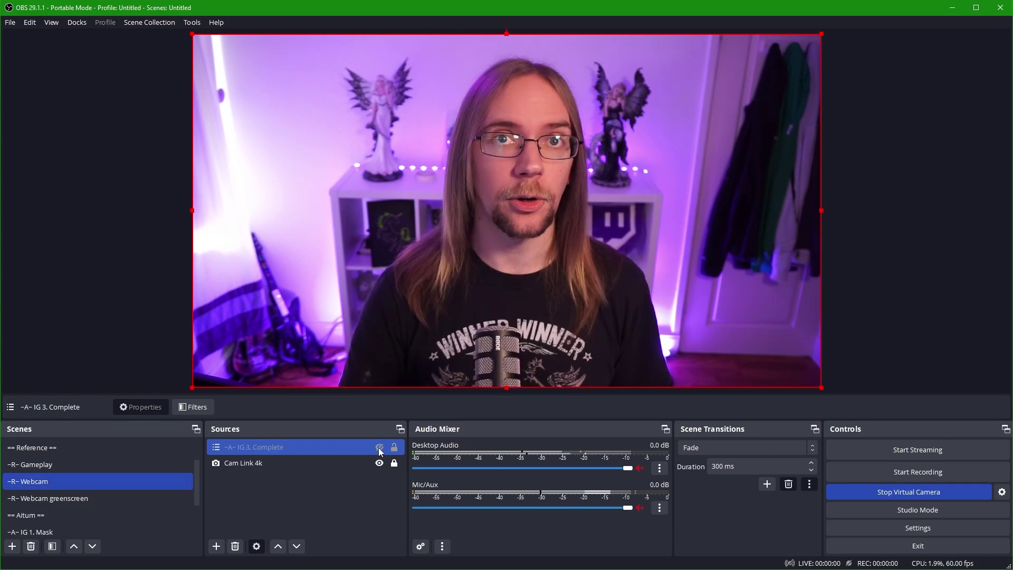
pyautogui.click(379, 449)
pyautogui.click(380, 448)
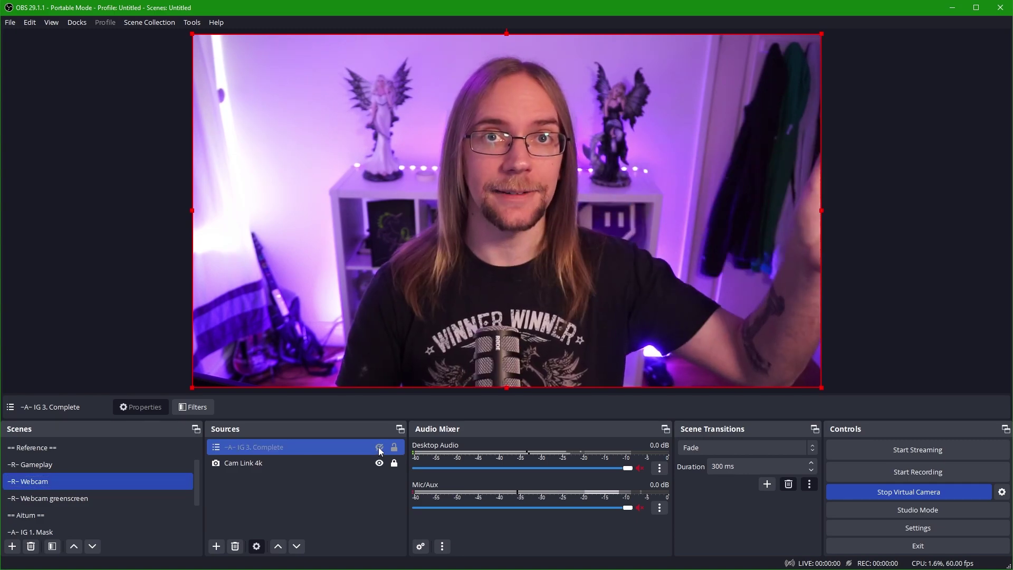
pyautogui.click(380, 448)
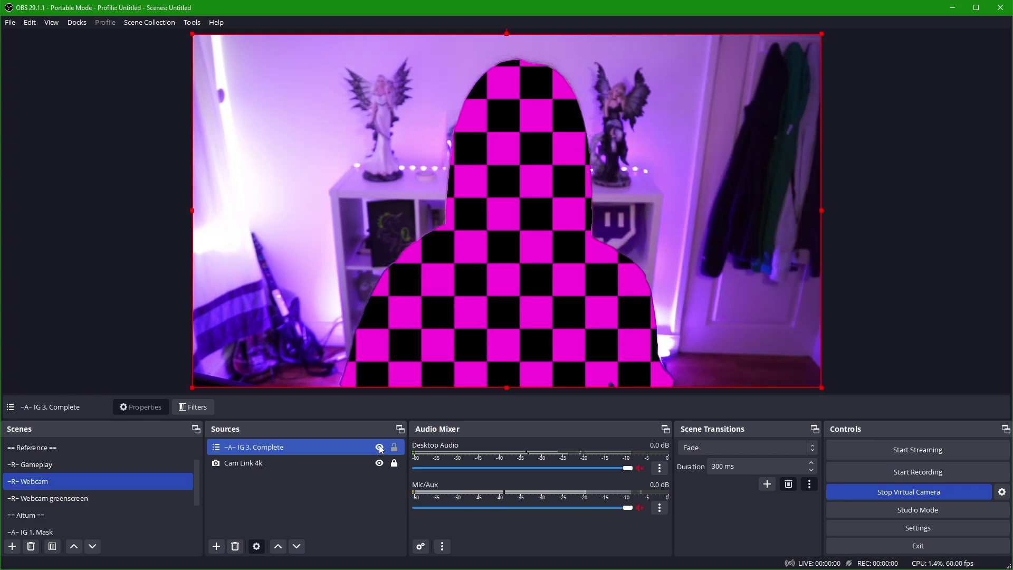
pyautogui.click(380, 449)
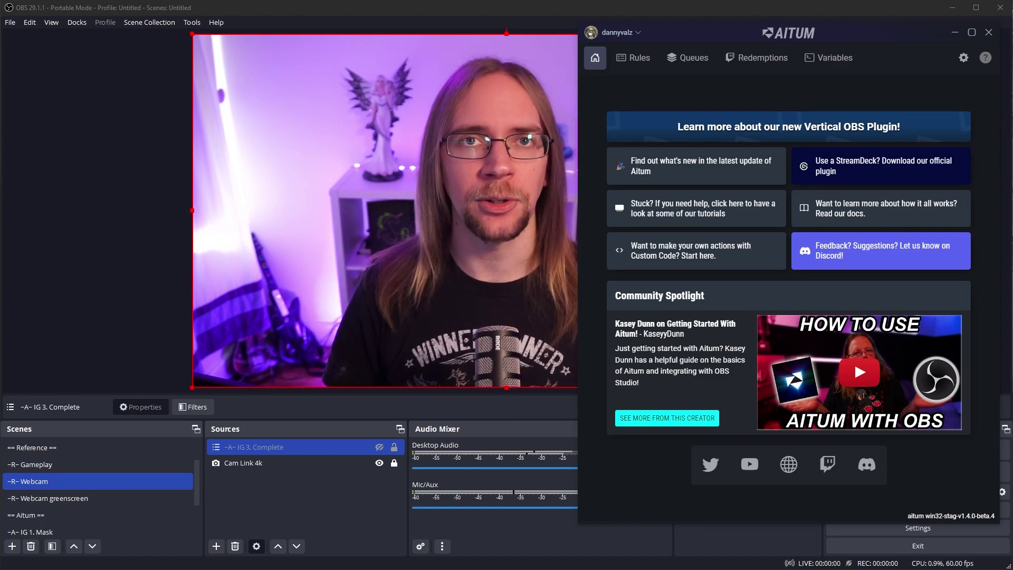
# Add a new Aitum rule and name it 'Inverted greenscreen'
pyautogui.click(637, 62)
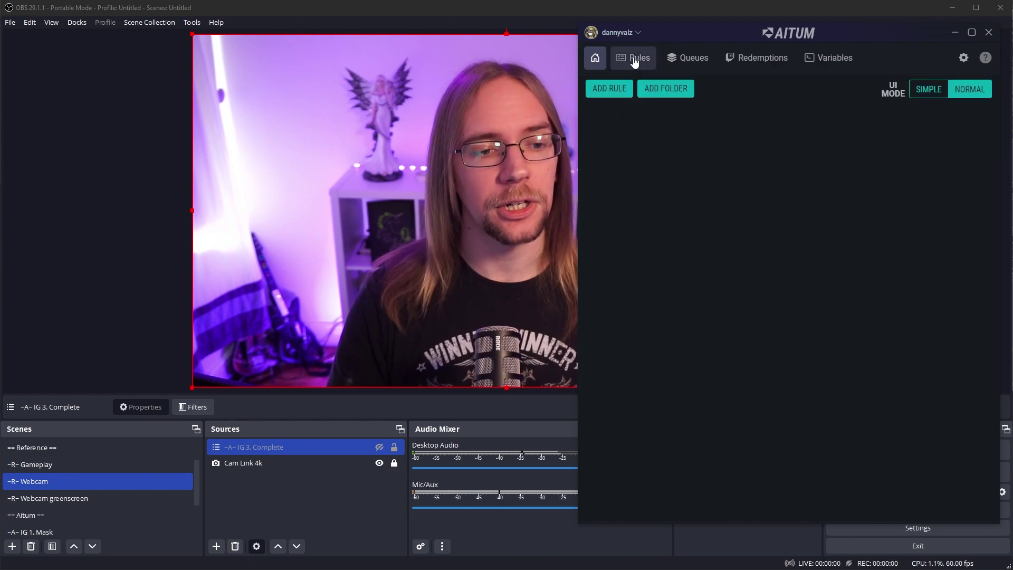
pyautogui.click(606, 90)
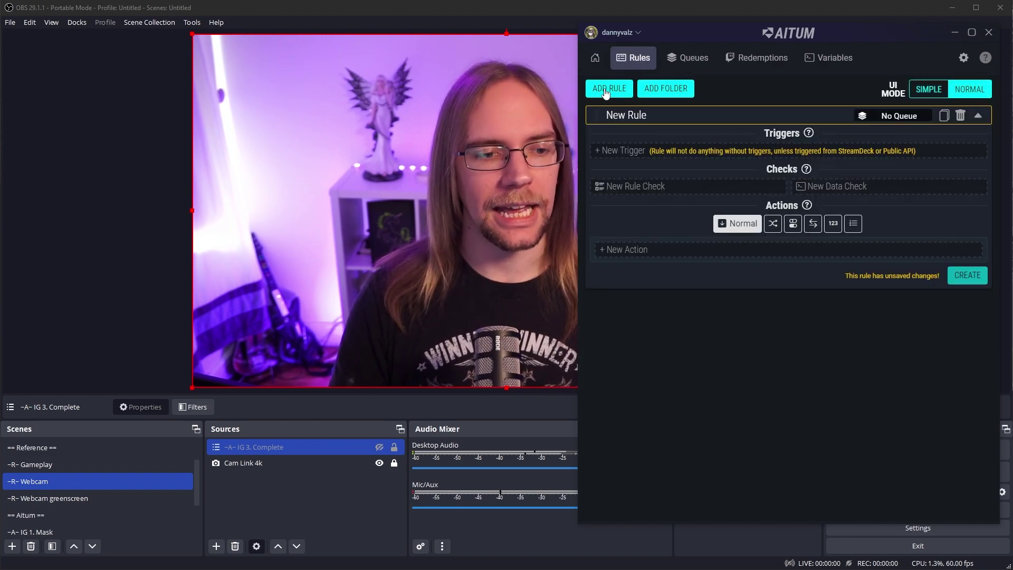
pyautogui.tripleClick(628, 116)
pyautogui.write('inverted greenscreen')
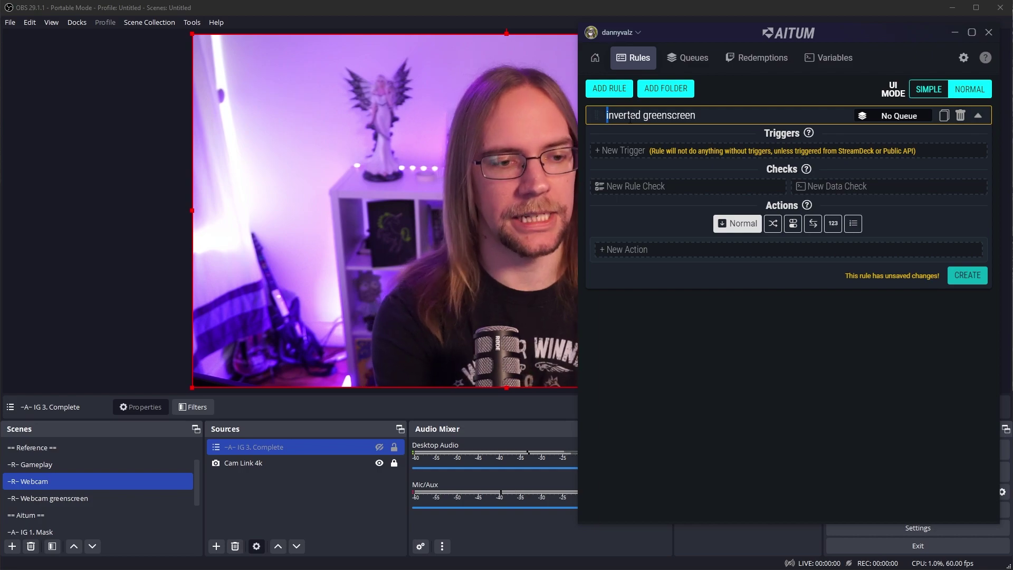
pyautogui.write('I')
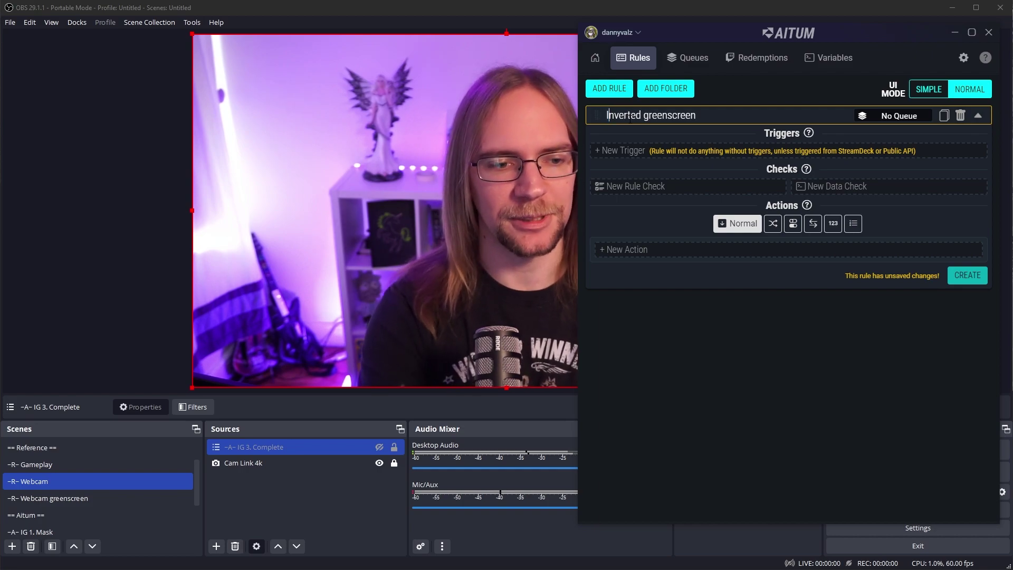
# Add a trigger to the rule, then delete it so the rule has none
pyautogui.click(632, 152)
pyautogui.click(639, 191)
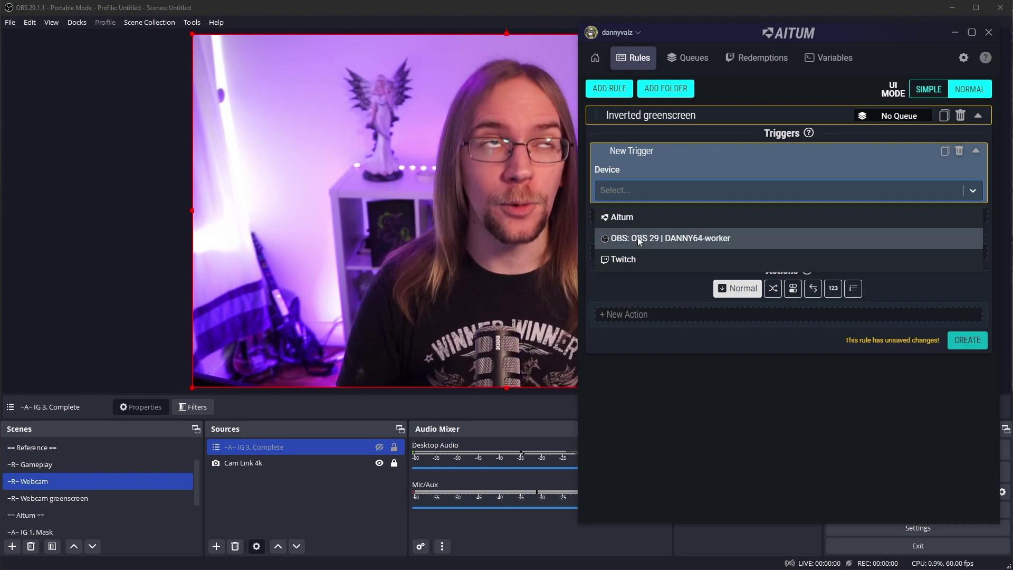
pyautogui.click(959, 152)
pyautogui.click(939, 288)
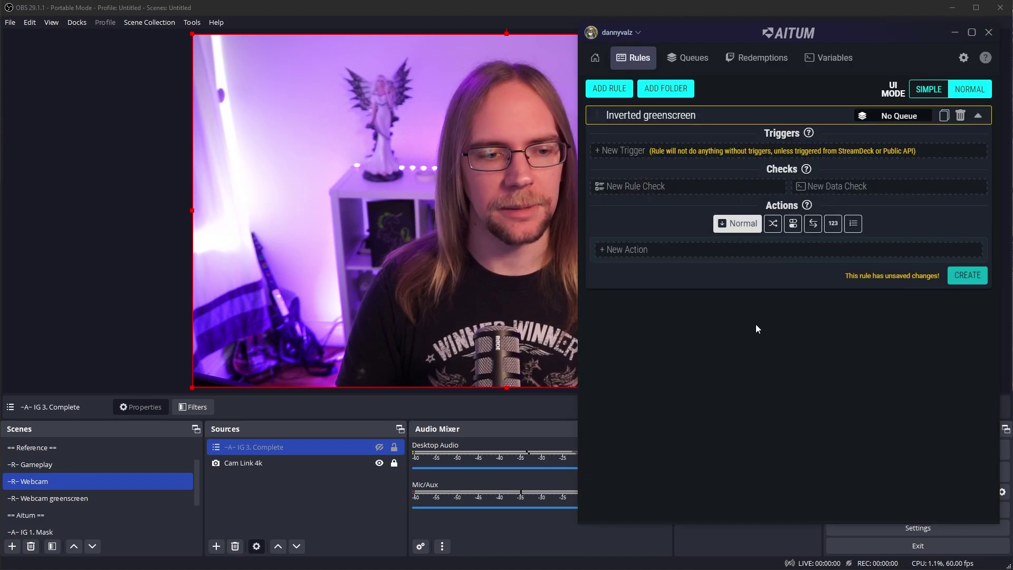
# Add an OBS Change Source Visibility action setting ~A~ IG 3. Complete in ~R~ Webcam to Visible
pyautogui.click(652, 250)
pyautogui.click(648, 292)
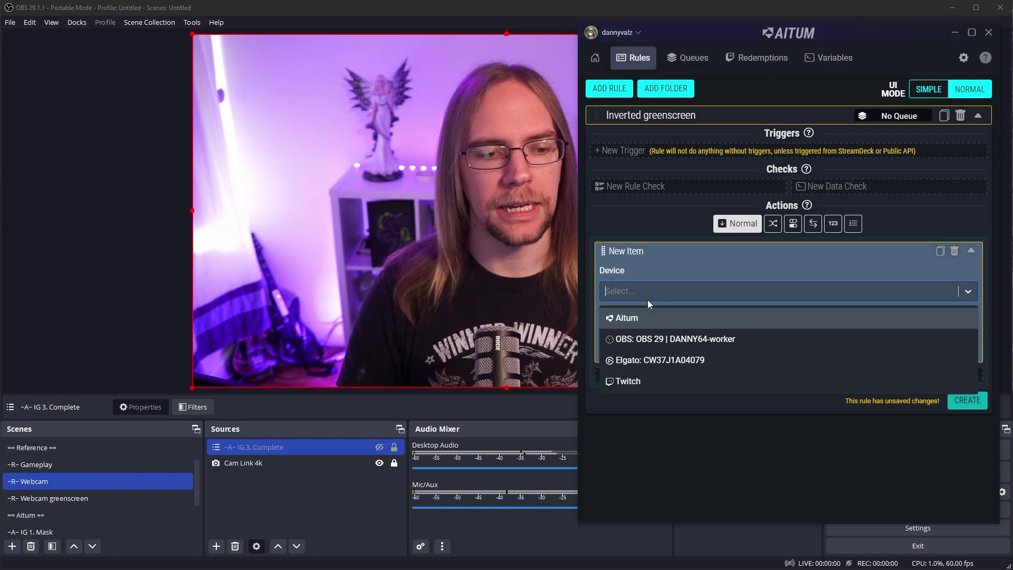
pyautogui.click(656, 339)
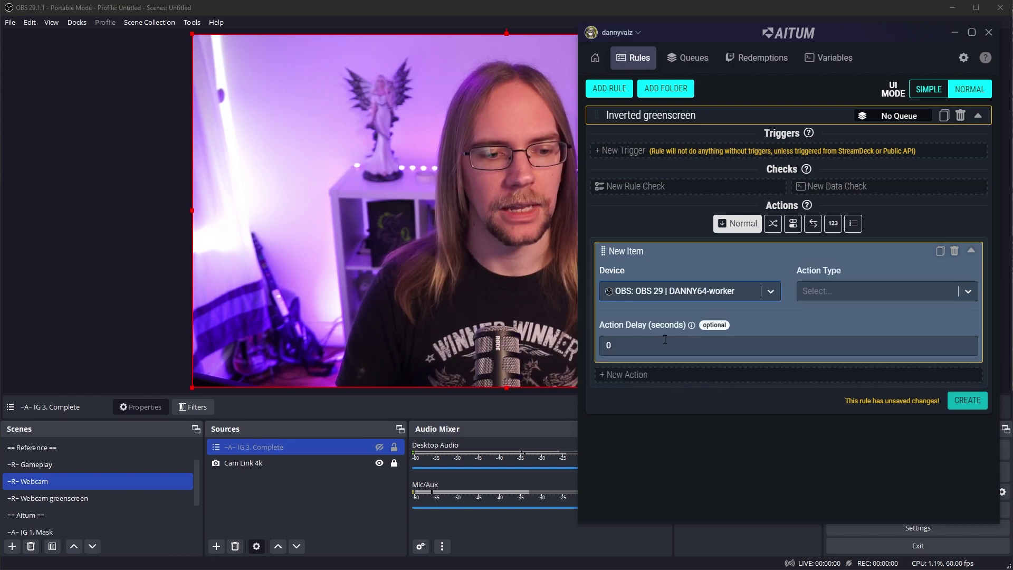
pyautogui.click(897, 292)
pyautogui.click(873, 404)
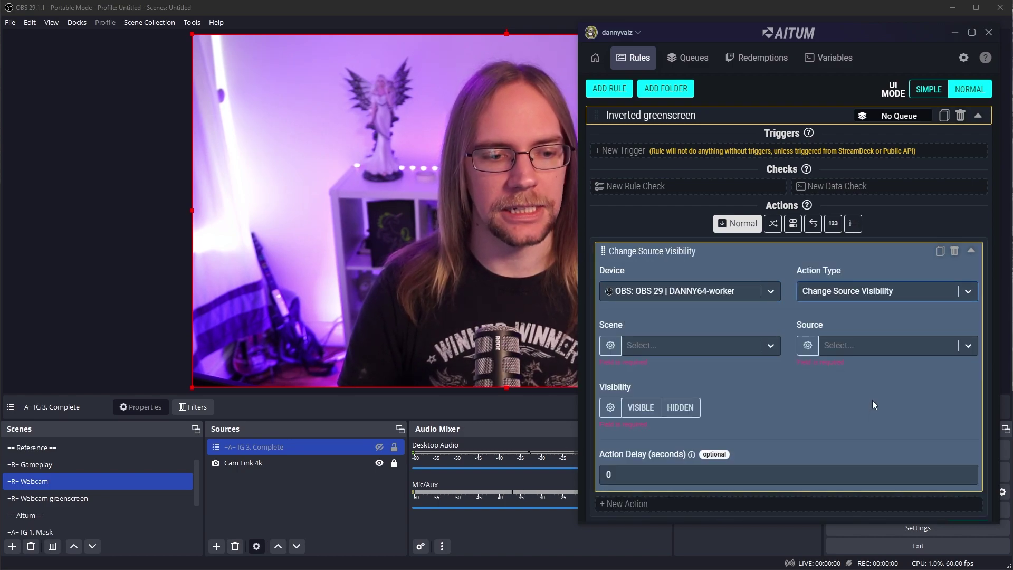
pyautogui.click(675, 343)
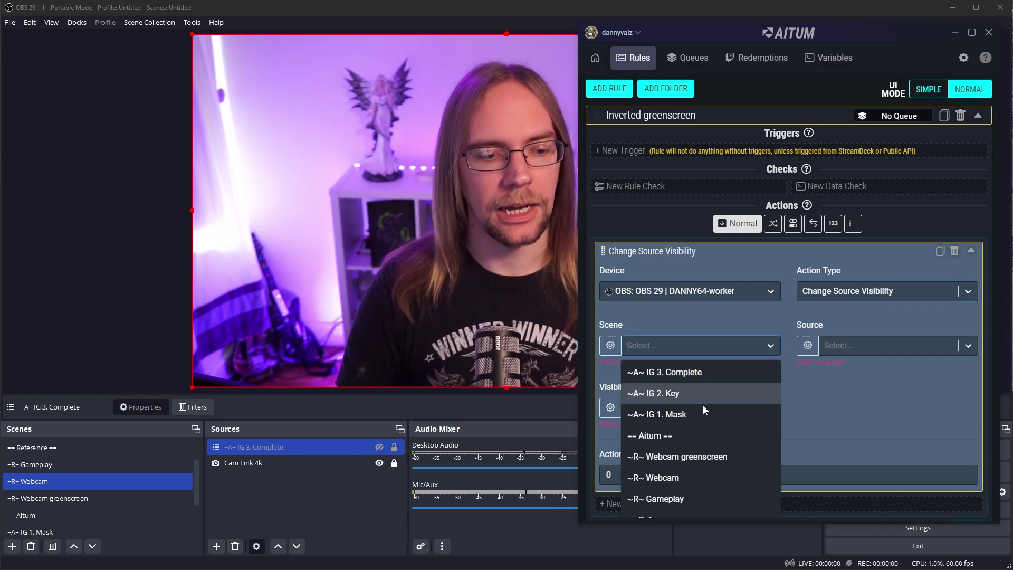
pyautogui.click(686, 477)
pyautogui.click(906, 350)
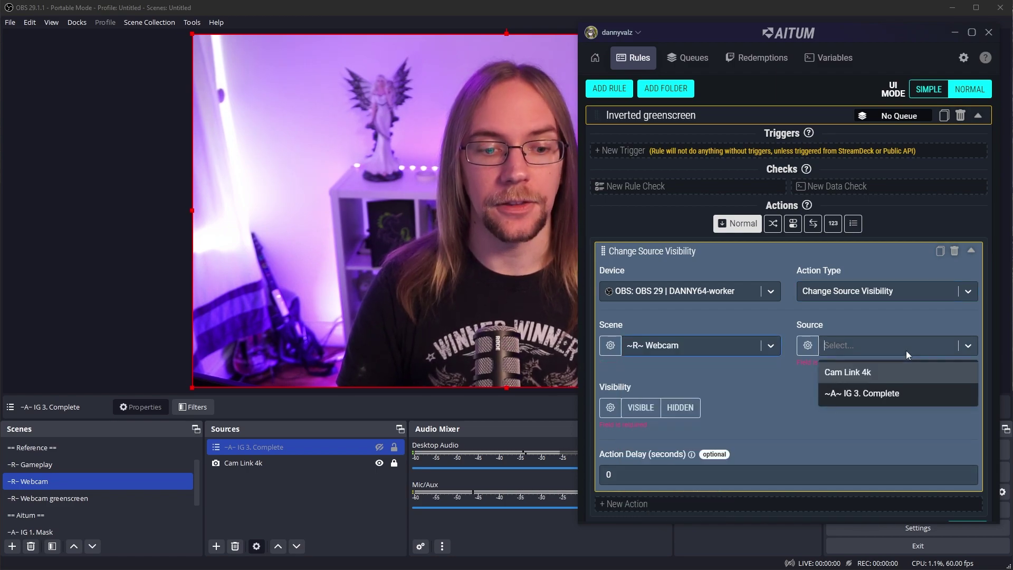
pyautogui.click(880, 396)
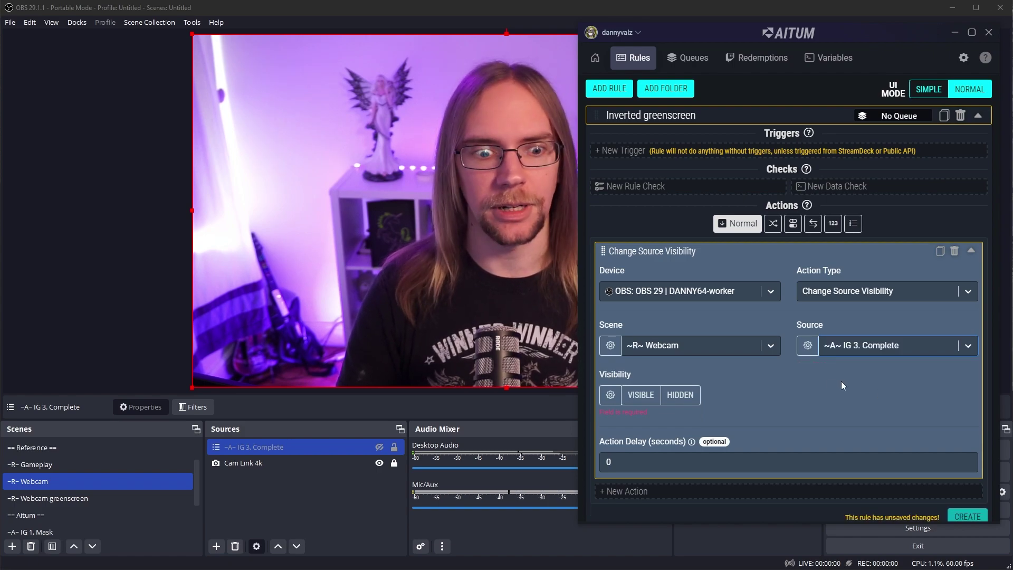
pyautogui.click(640, 396)
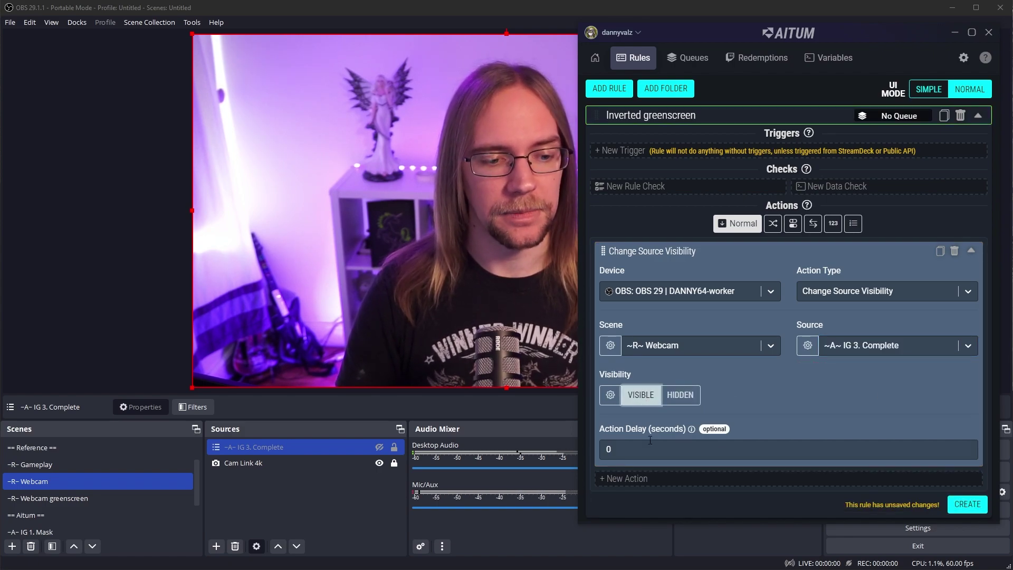
# Duplicate the visibility action and make the copy hide the source after a 5-second delay
pyautogui.click(940, 251)
pyautogui.scroll(-4, 790, 288)
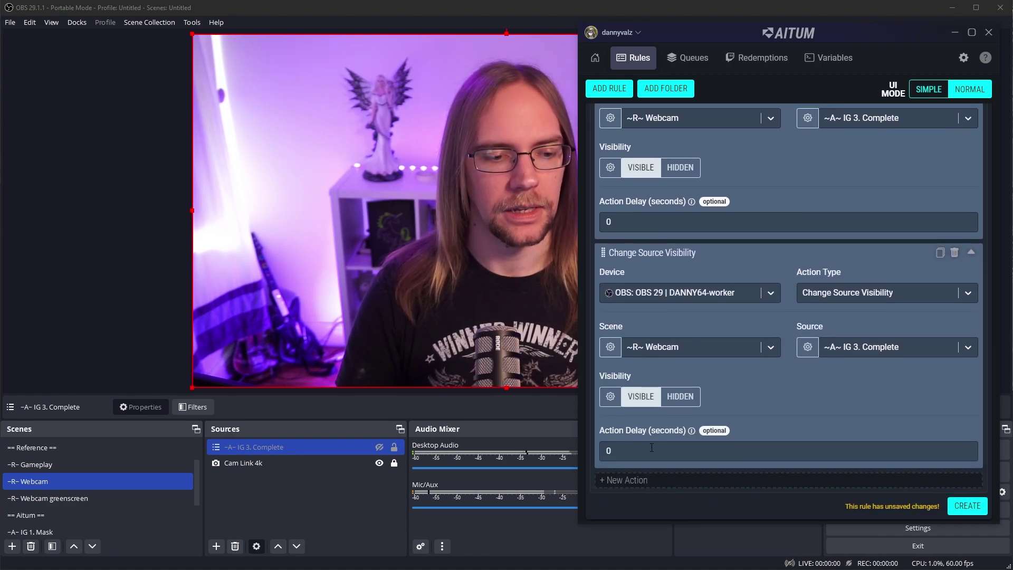
pyautogui.click(663, 451)
pyautogui.write('5')
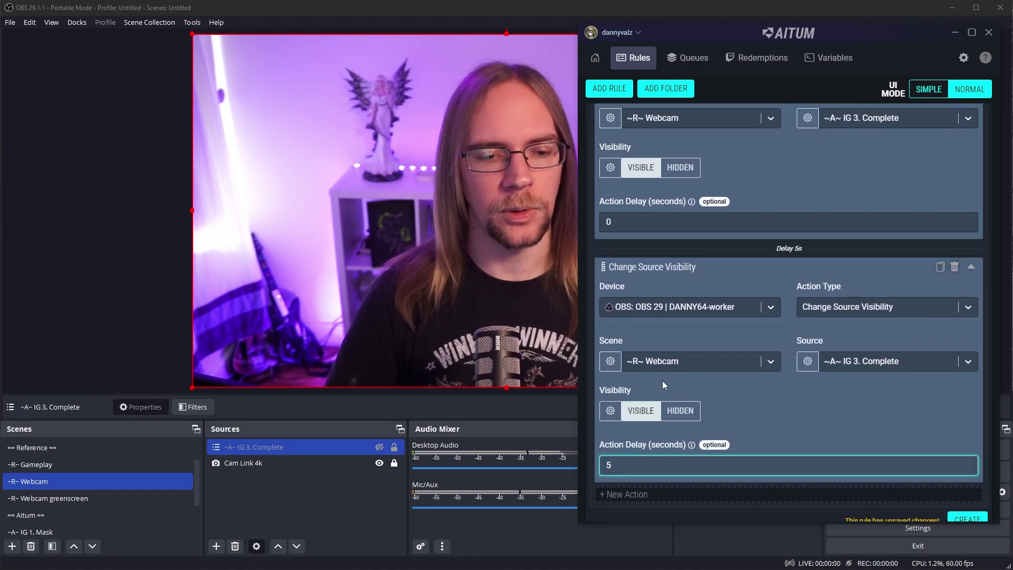
pyautogui.click(680, 411)
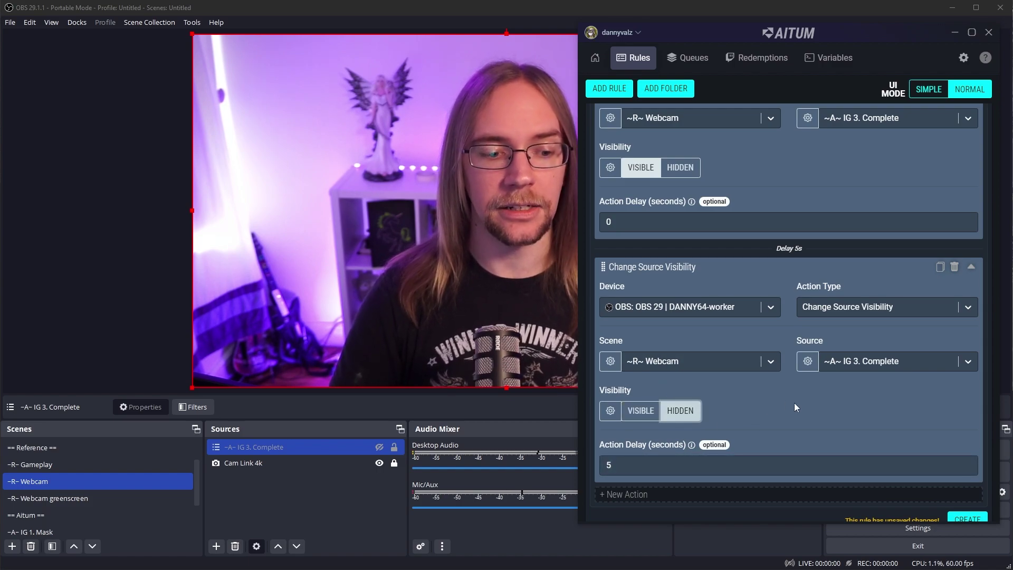
# Create the Inverted greenscreen rule with its two actions
pyautogui.scroll(-1, 848, 407)
pyautogui.click(979, 507)
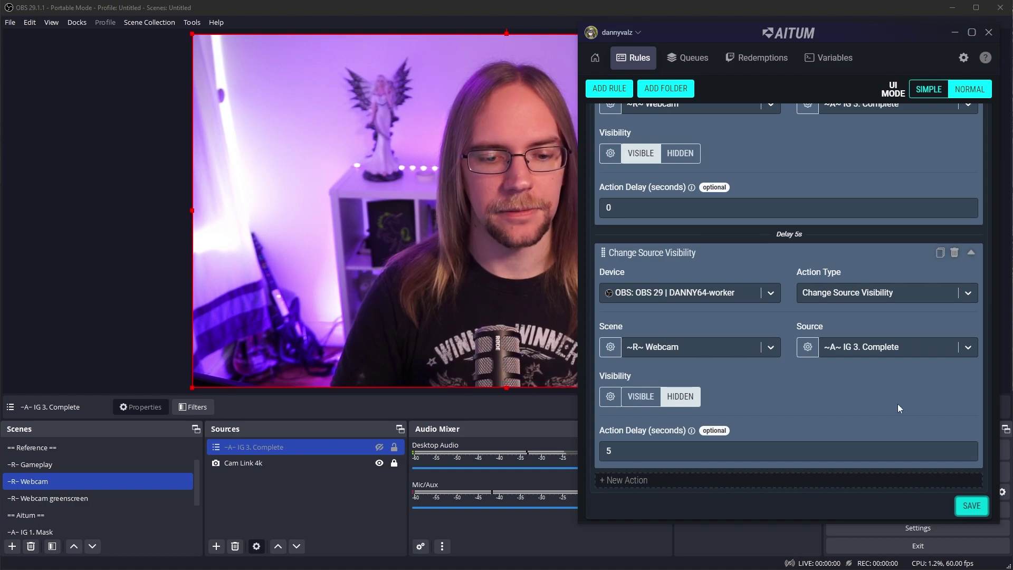
pyautogui.scroll(5, 895, 409)
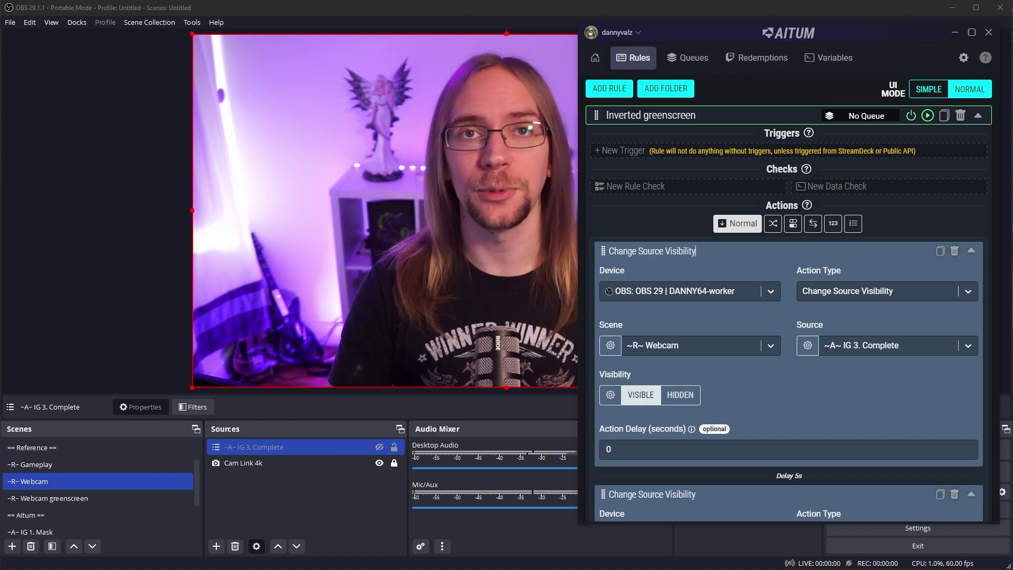
pyautogui.click(859, 295)
pyautogui.scroll(-5, 858, 383)
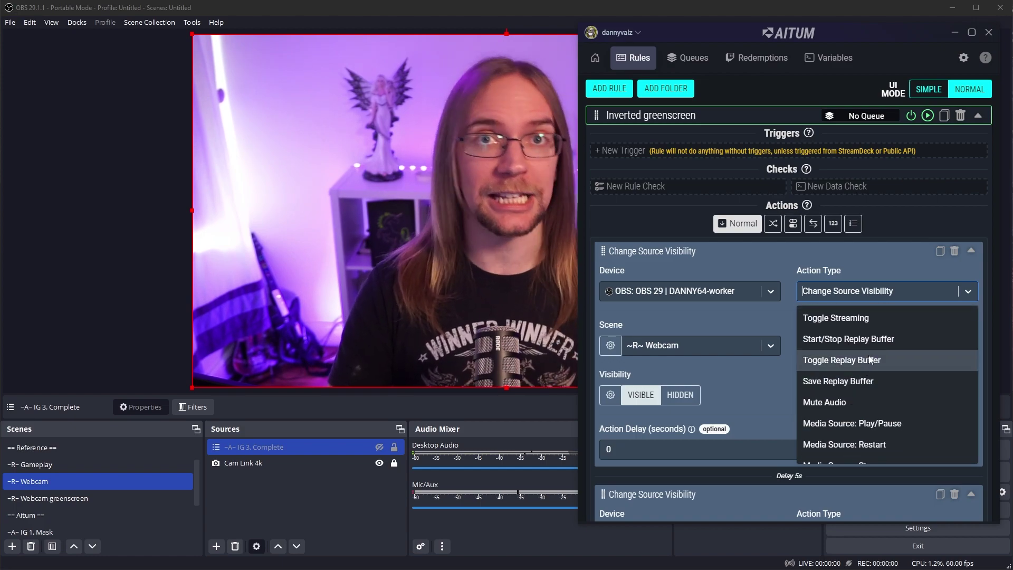
pyautogui.click(862, 267)
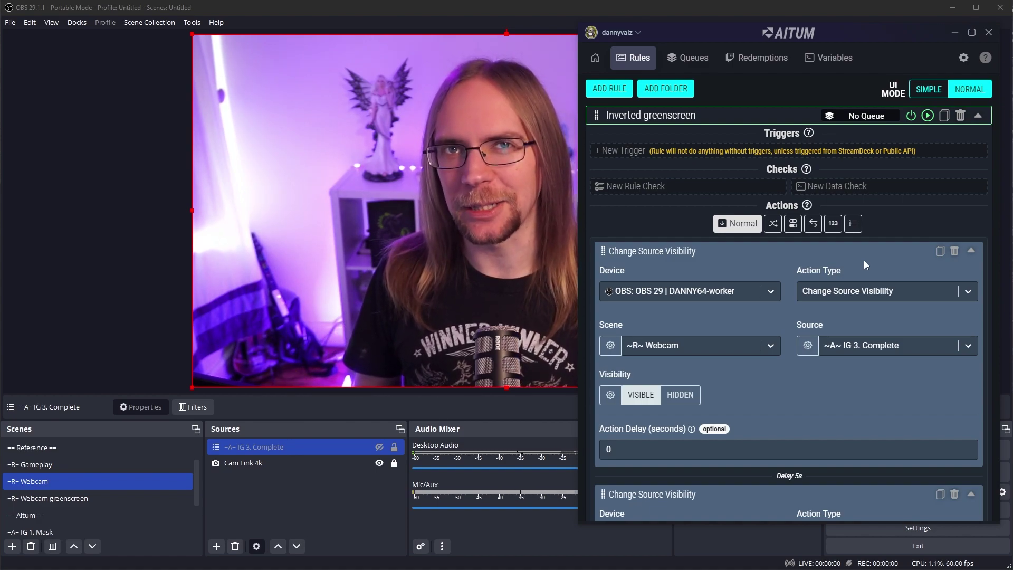
# In OBS, select the ~A~ IG 3. Complete scene and hide its Missing texture source
pyautogui.click(225, 517)
pyautogui.click(104, 498)
pyautogui.scroll(-1, 104, 498)
pyautogui.click(78, 497)
pyautogui.click(61, 516)
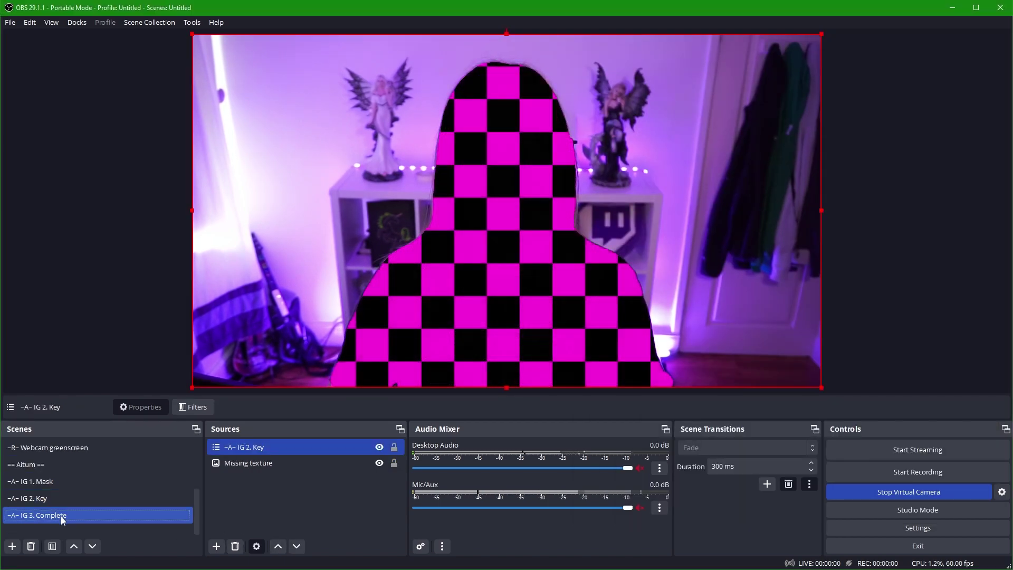
pyautogui.click(380, 463)
pyautogui.click(342, 494)
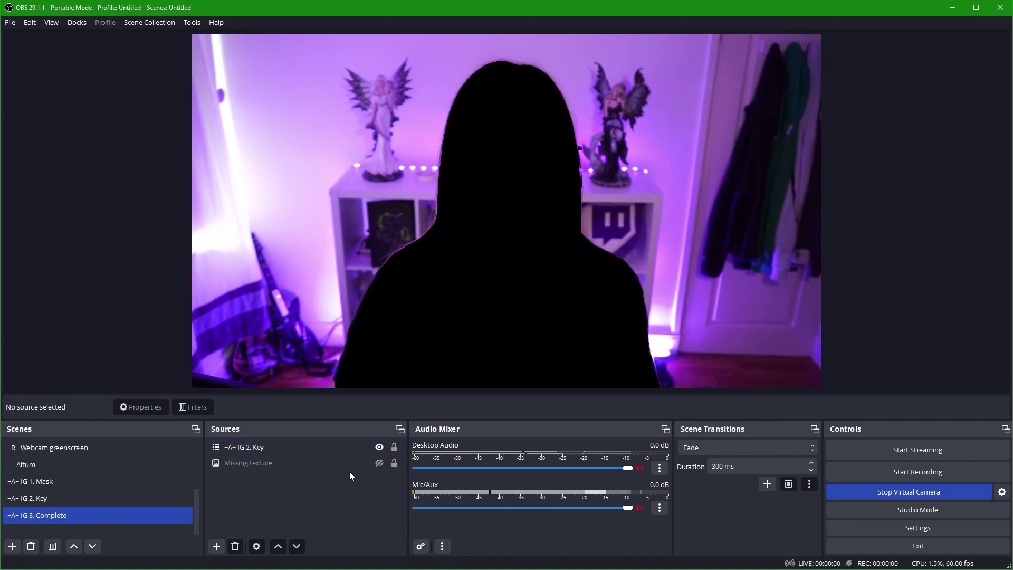
# Add a media source named SPACE that plays Space.mp4 and closes the file when inactive
pyautogui.click(216, 545)
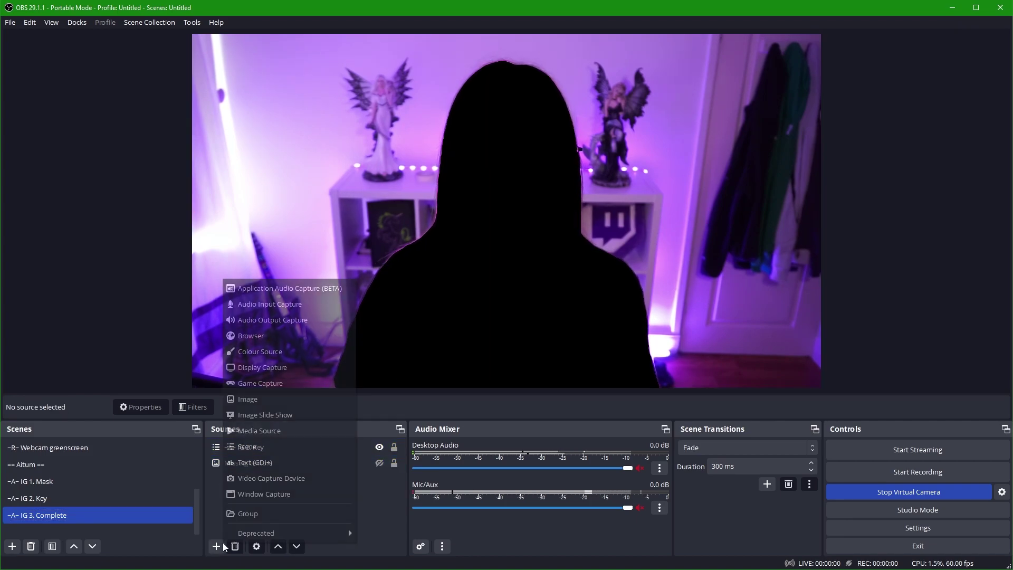
pyautogui.click(276, 431)
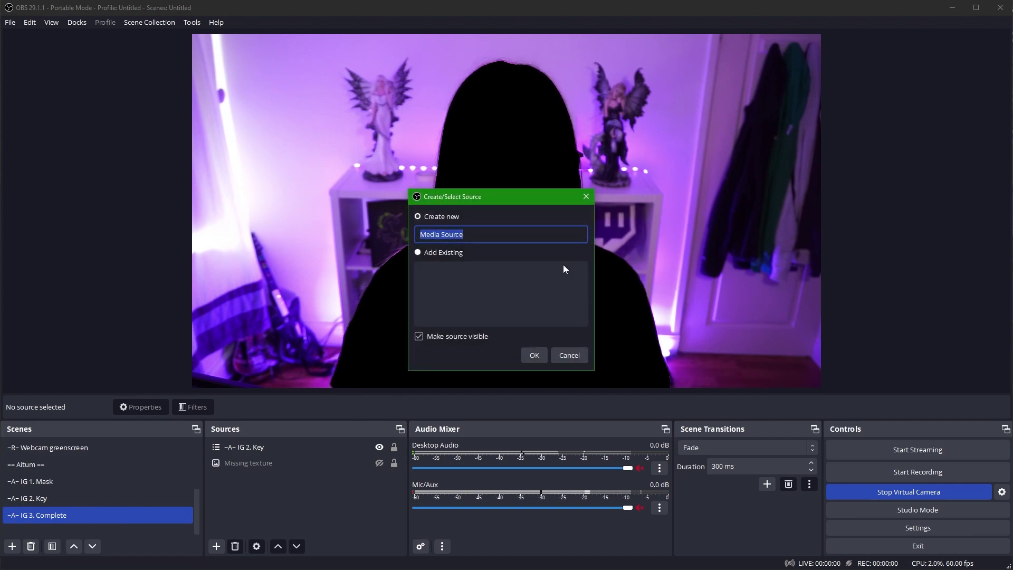
pyautogui.write('SPACE')
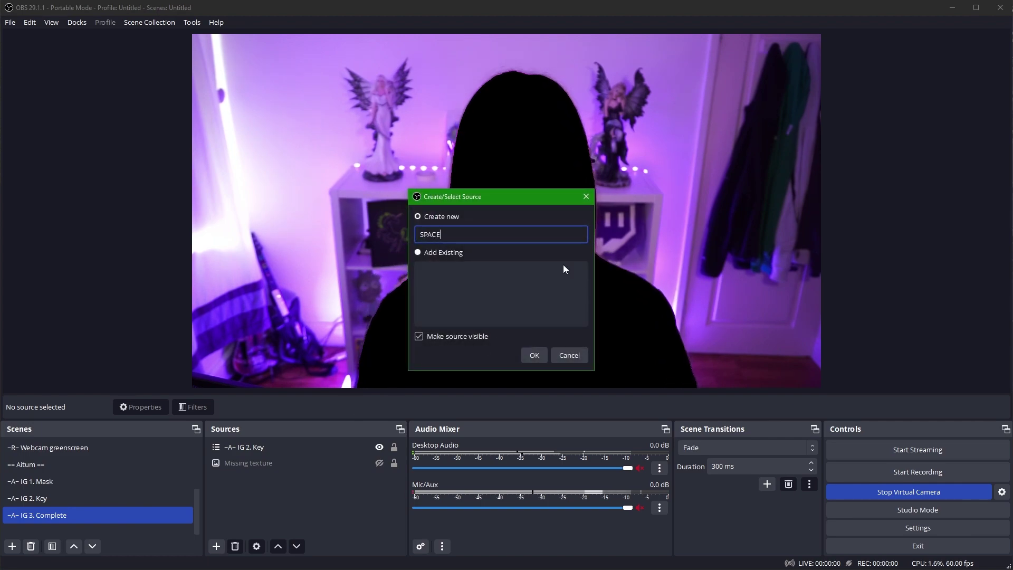
pyautogui.click(534, 352)
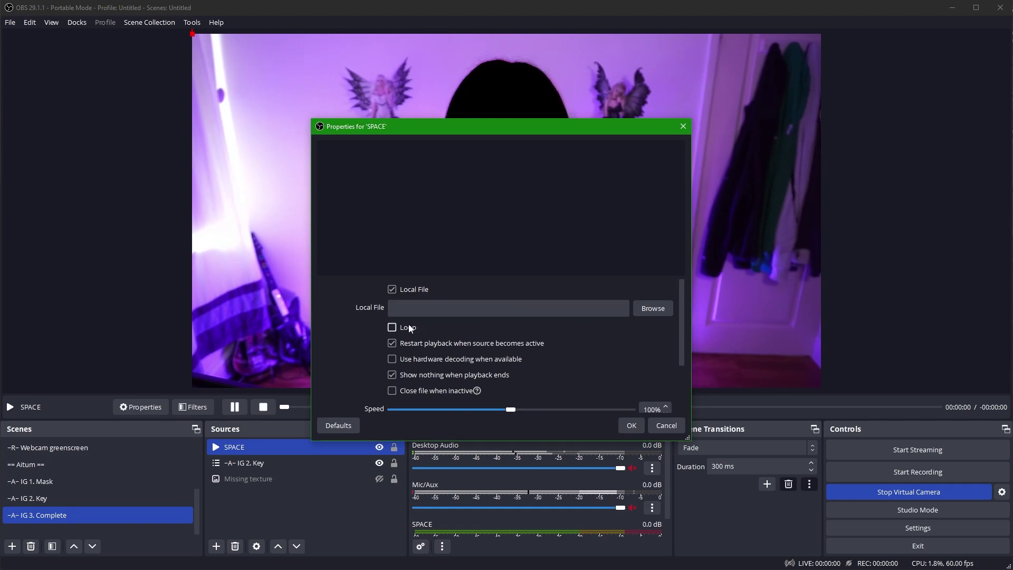
pyautogui.click(436, 392)
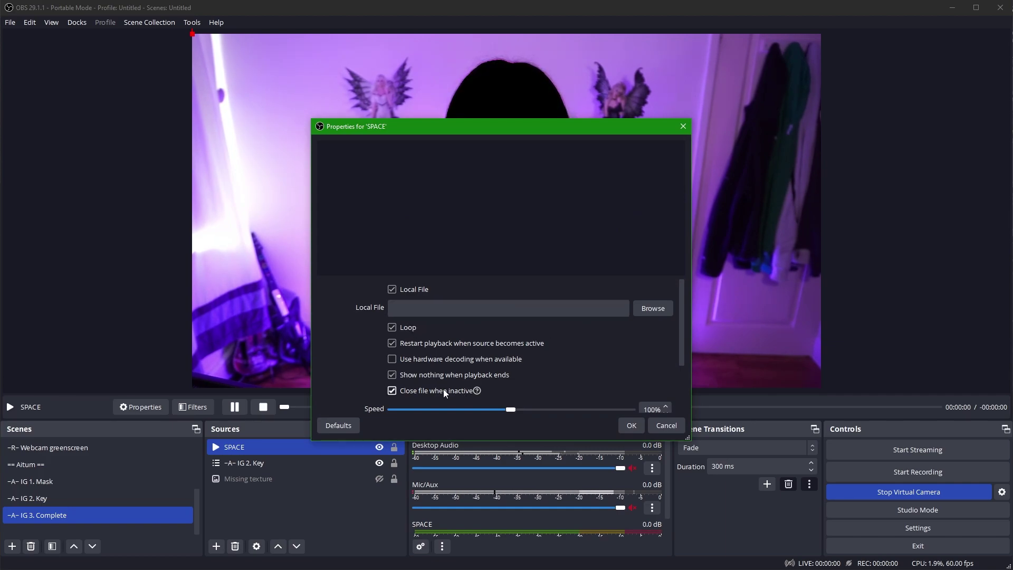
pyautogui.click(664, 306)
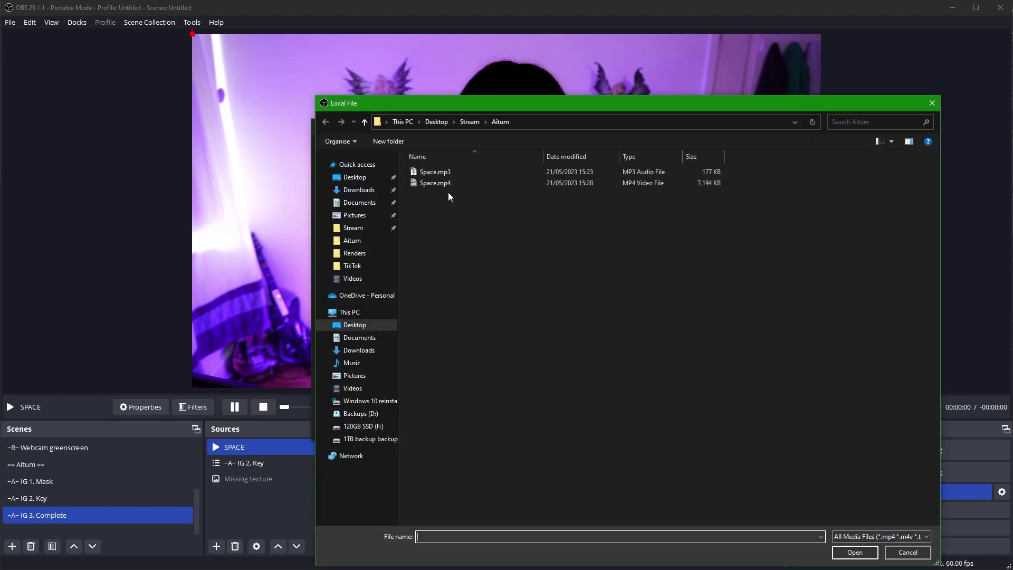
pyautogui.doubleClick(447, 182)
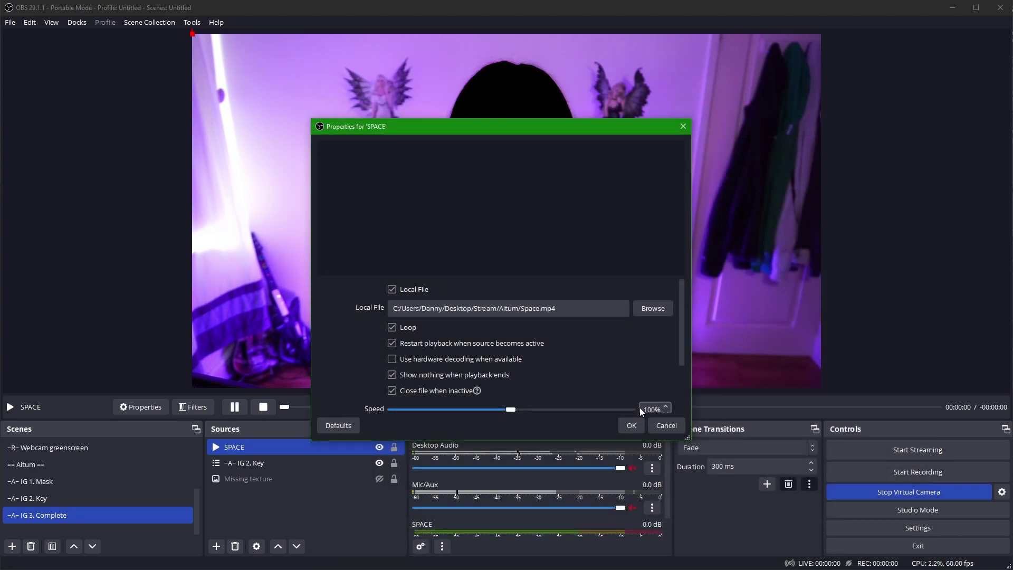
# Confirm the SPACE settings and move ~A~ IG 2. Key above SPACE in the sources list
pyautogui.click(631, 424)
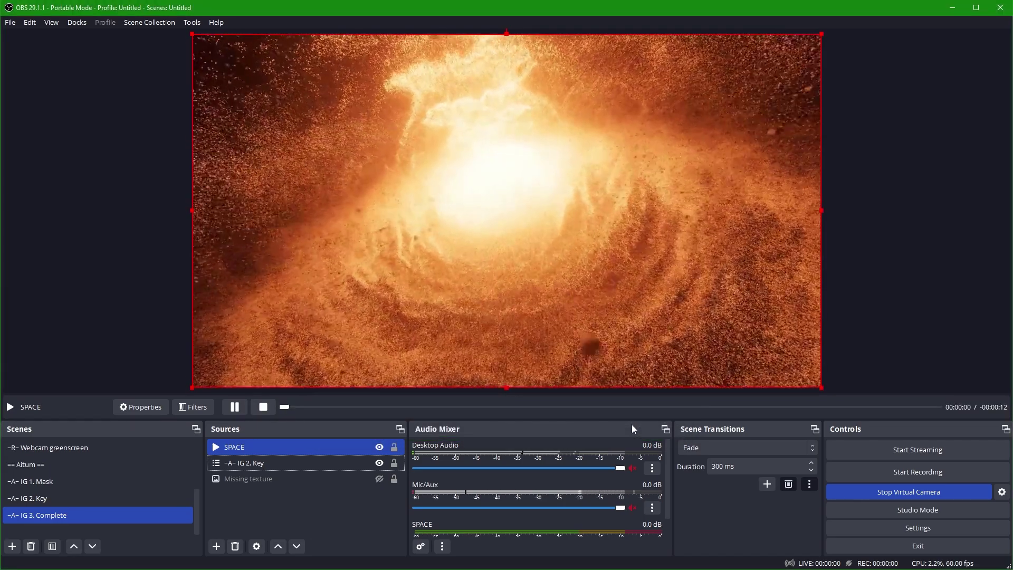
pyautogui.moveTo(289, 464); pyautogui.dragTo(296, 442)
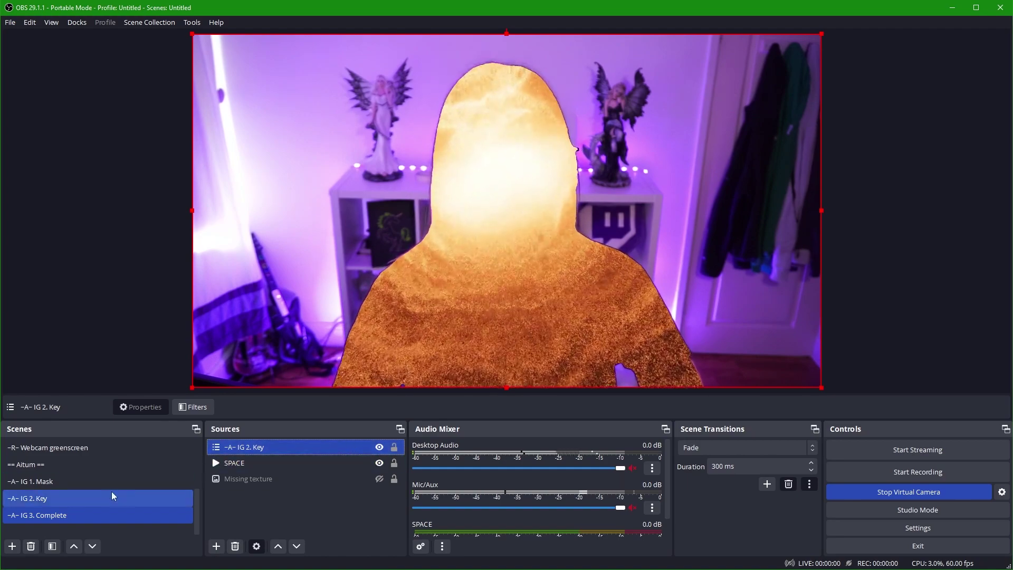
pyautogui.scroll(1, 79, 472)
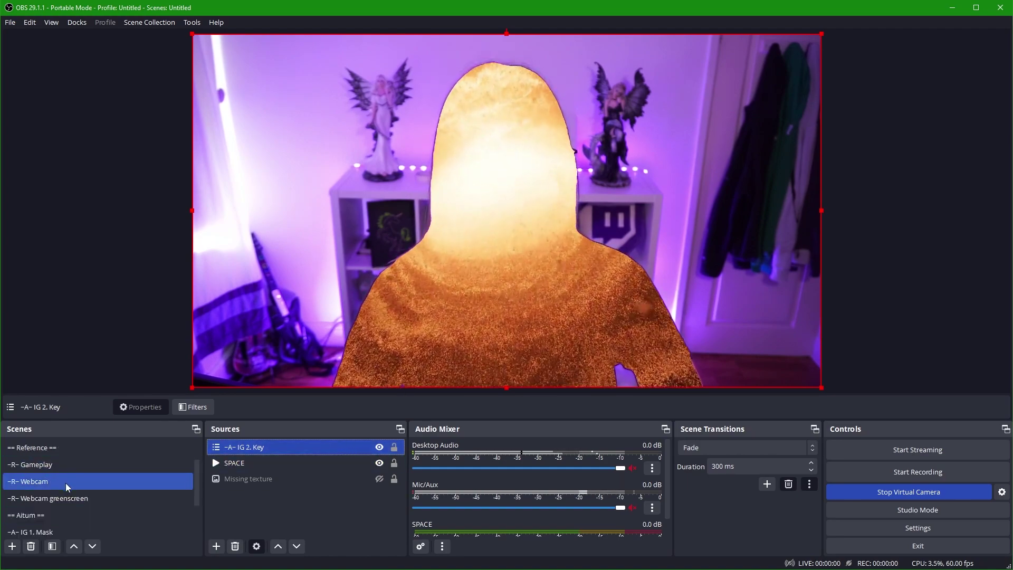
# In the ~R~ Webcam scene, toggle the IG 3. Complete overlay on and off to test it
pyautogui.click(66, 481)
pyautogui.click(379, 447)
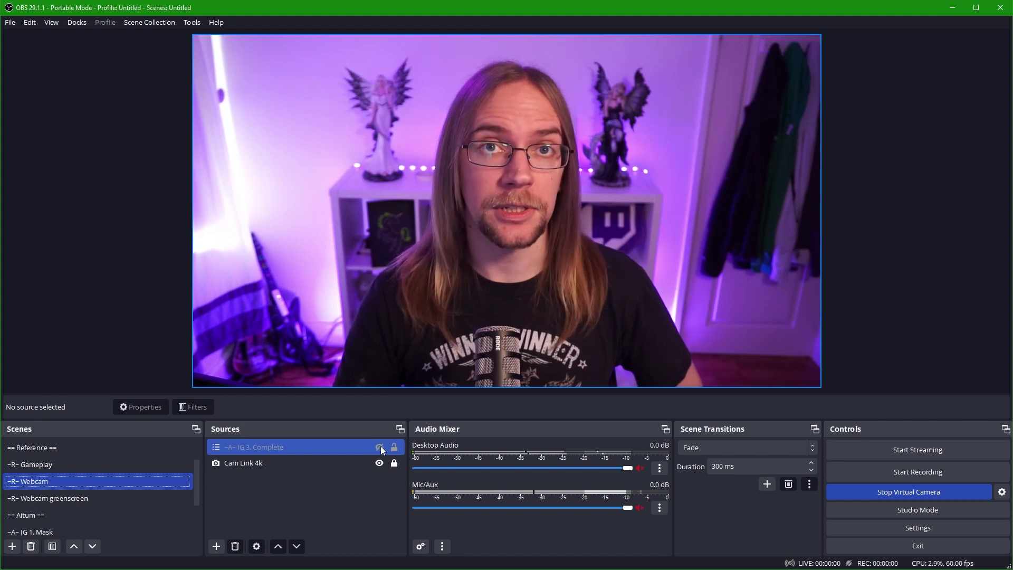
pyautogui.click(380, 447)
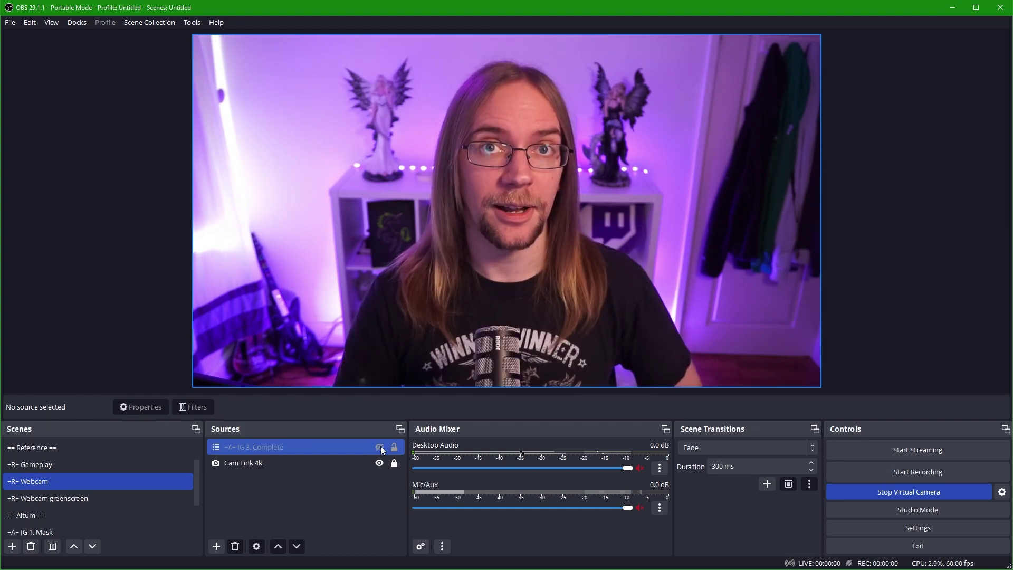
pyautogui.click(293, 486)
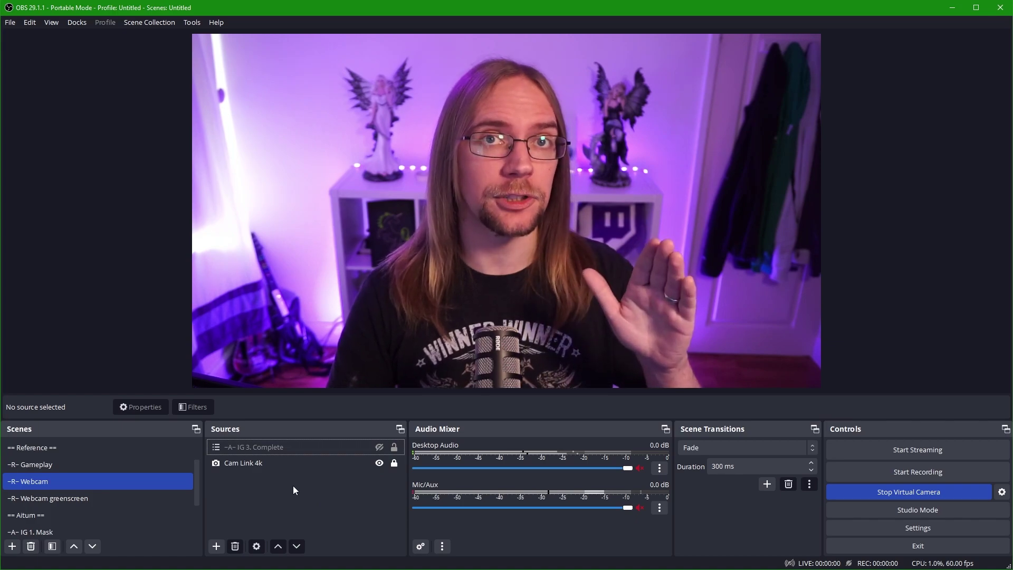
# Give the IG 3. Complete source a 1000 ms Fade show transition
pyautogui.rightClick(239, 445)
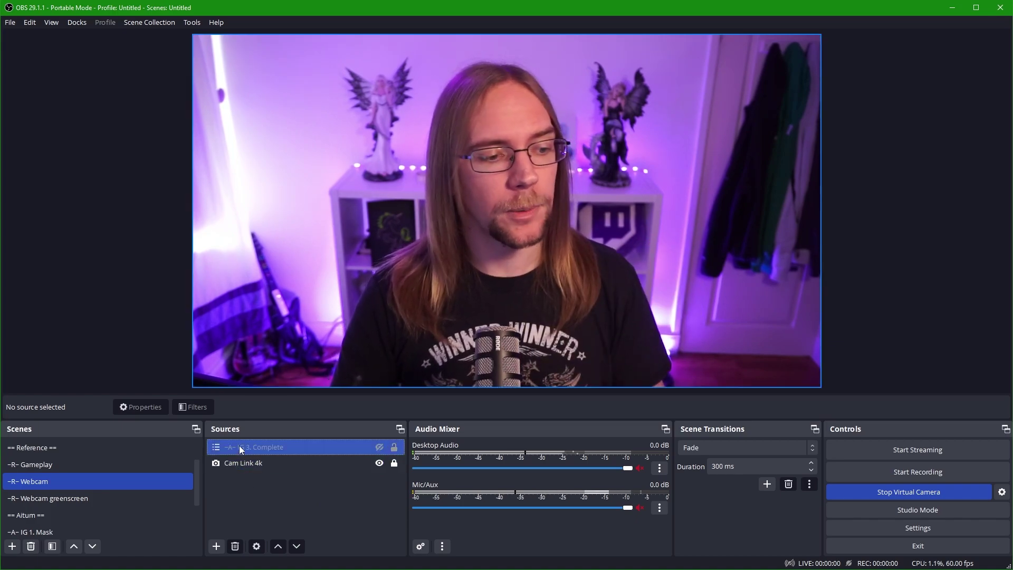
pyautogui.moveTo(313, 332)
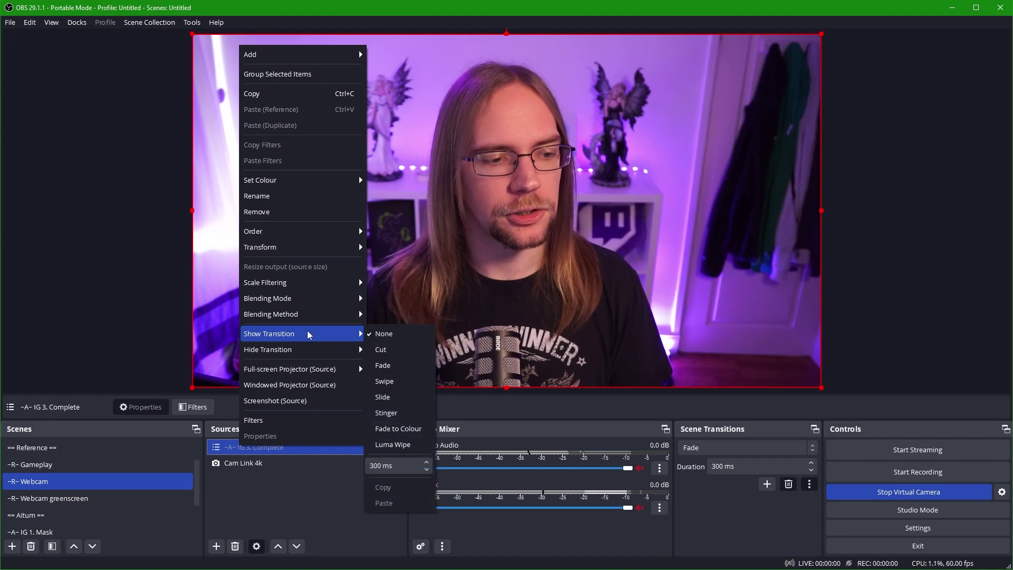
pyautogui.click(403, 366)
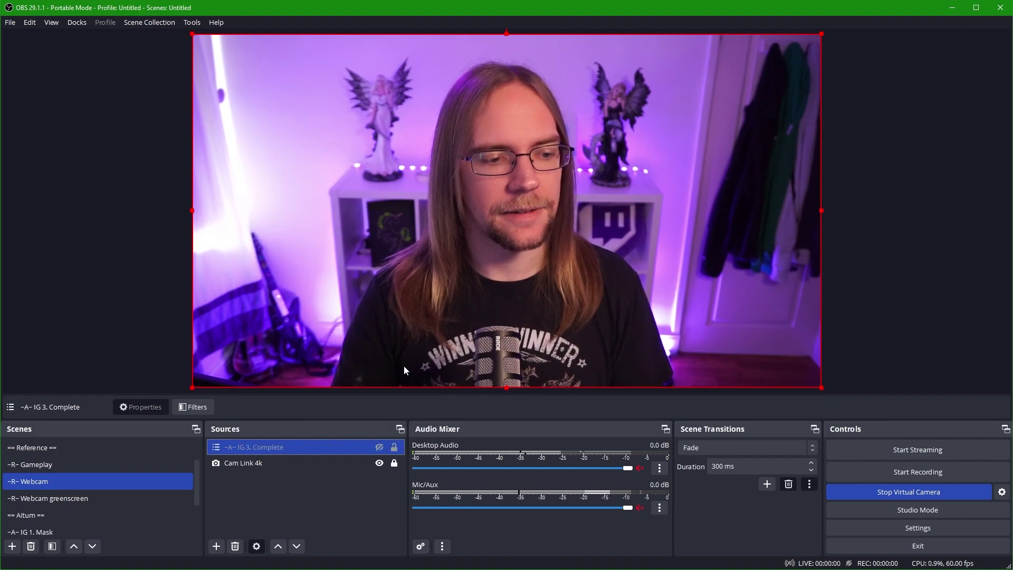
pyautogui.rightClick(262, 447)
pyautogui.moveTo(322, 336)
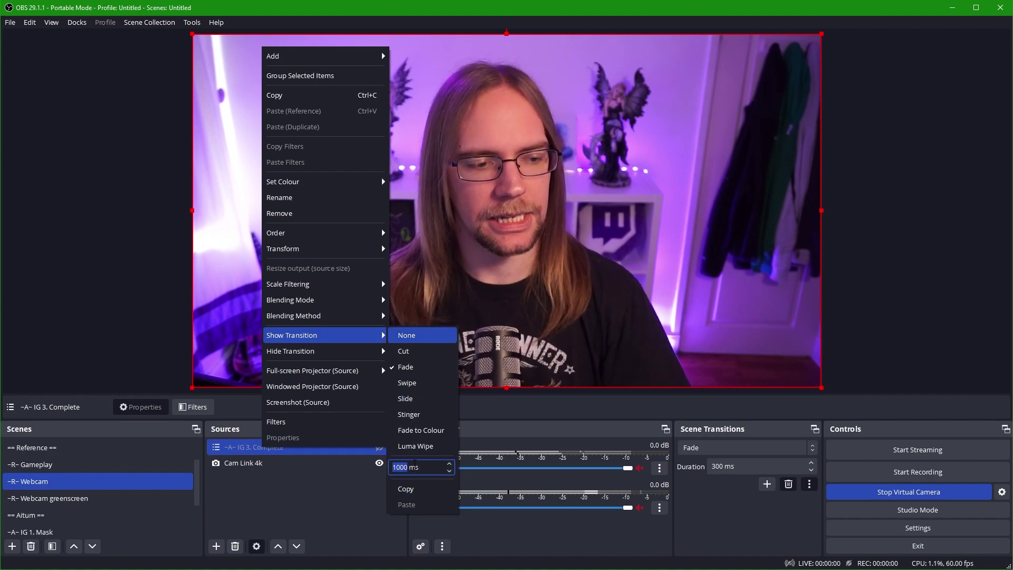
pyautogui.click(414, 367)
# Give the IG 3. Complete source a 2000 ms Fade hide transition
pyautogui.rightClick(237, 450)
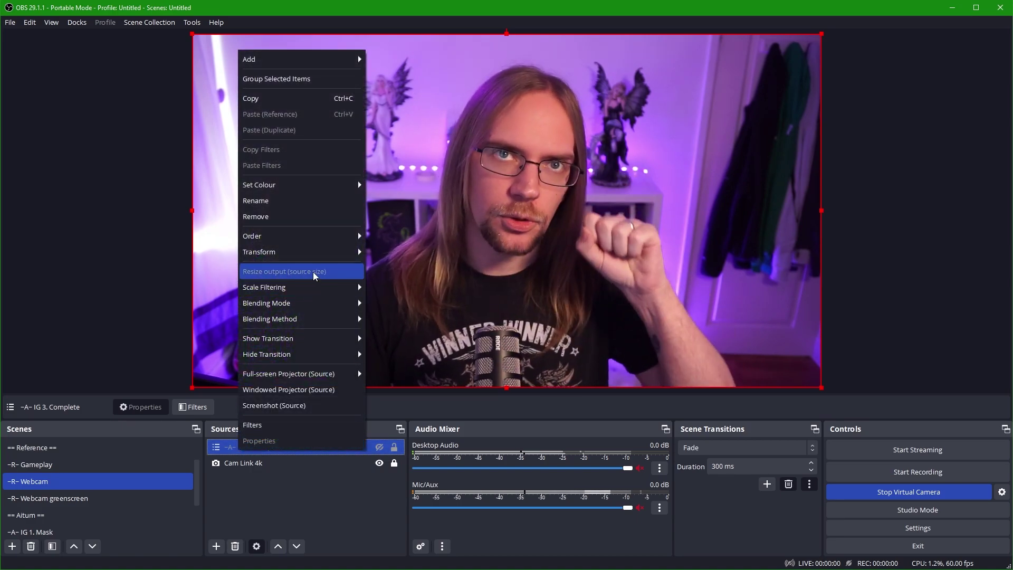
pyautogui.moveTo(301, 354)
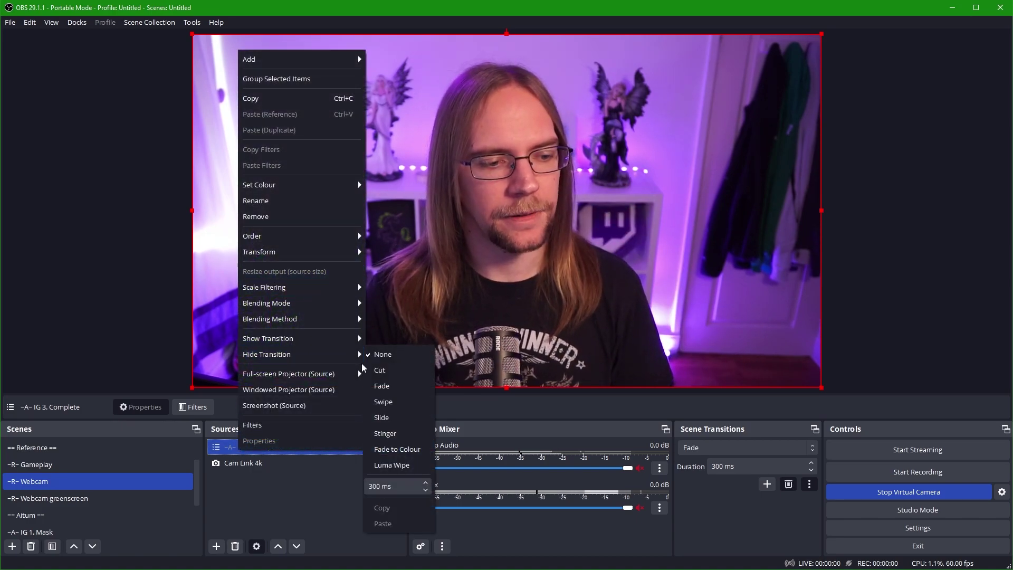
pyautogui.click(382, 390)
pyautogui.rightClick(247, 447)
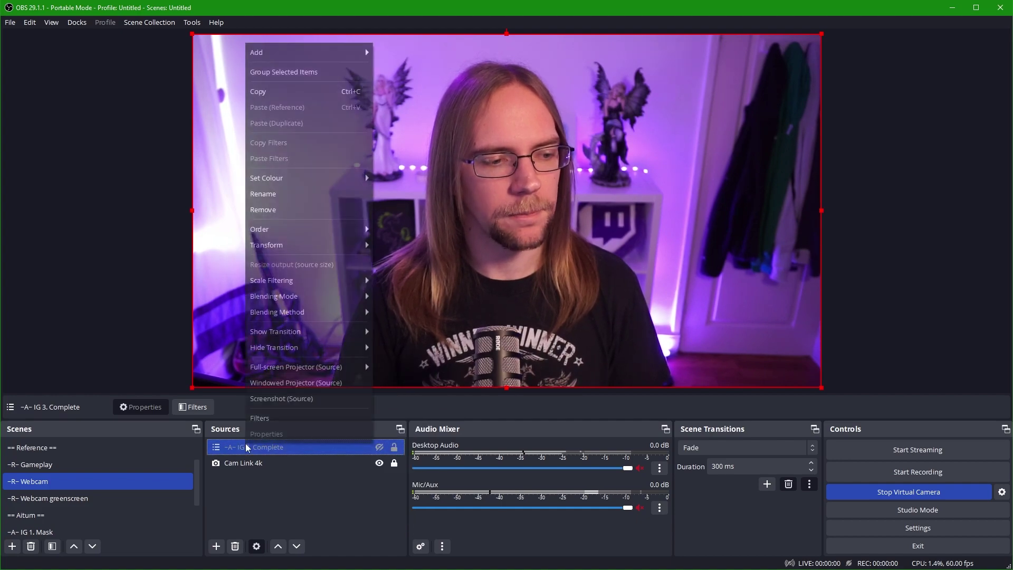
pyautogui.moveTo(358, 347)
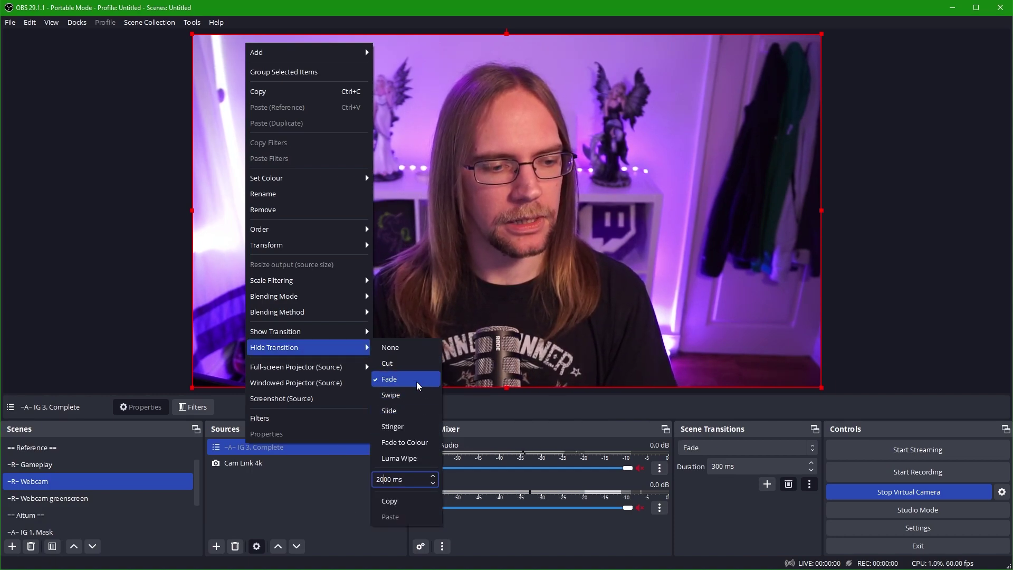
pyautogui.click(414, 380)
pyautogui.click(328, 479)
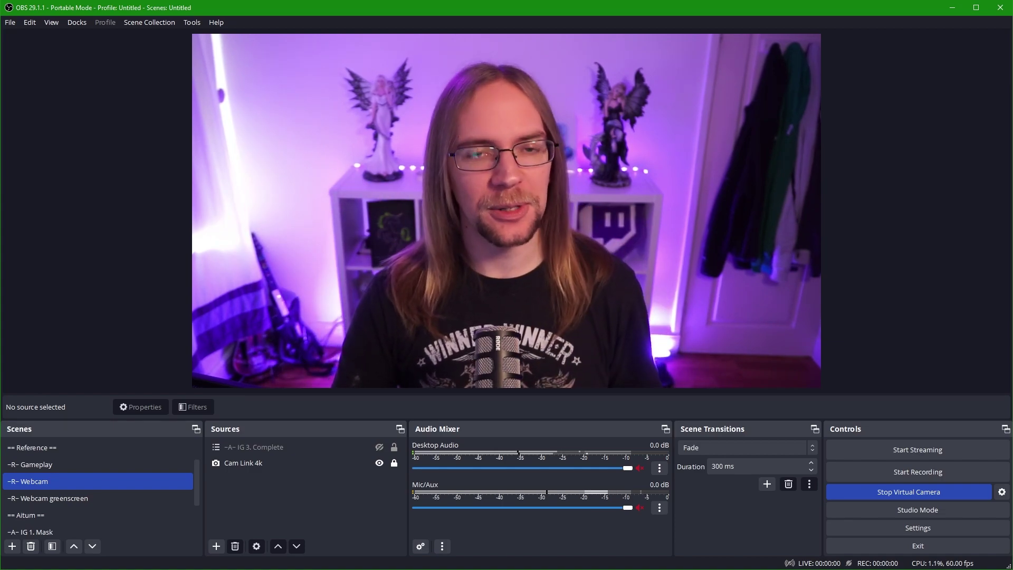
# In Aitum, add a new Aitum Play Sound action to the Inverted greenscreen rule
pyautogui.hotkey('alt', 'Tab')
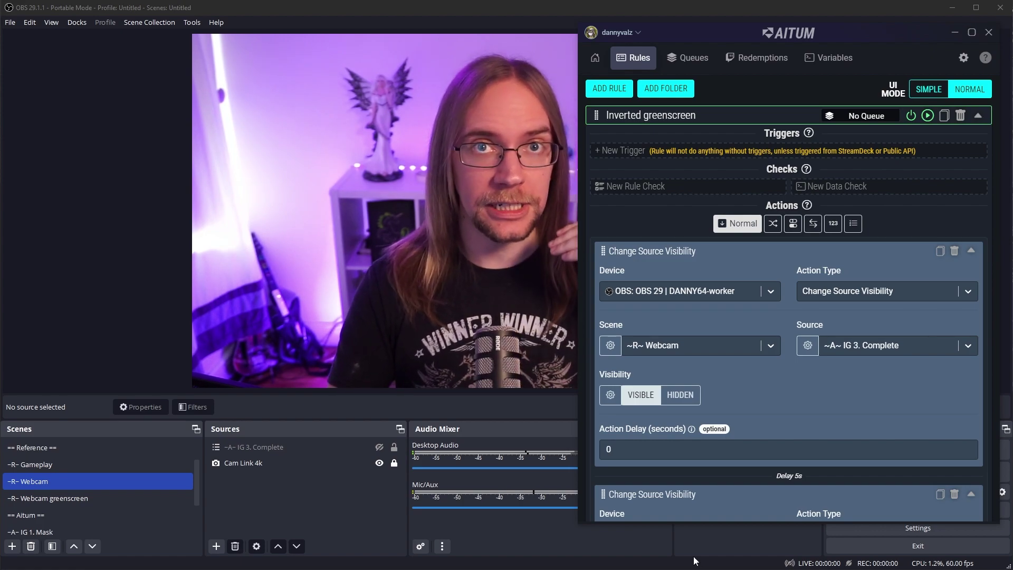
pyautogui.scroll(-5, 793, 258)
pyautogui.click(623, 480)
pyautogui.scroll(-3, 753, 416)
pyautogui.click(646, 401)
pyautogui.click(635, 426)
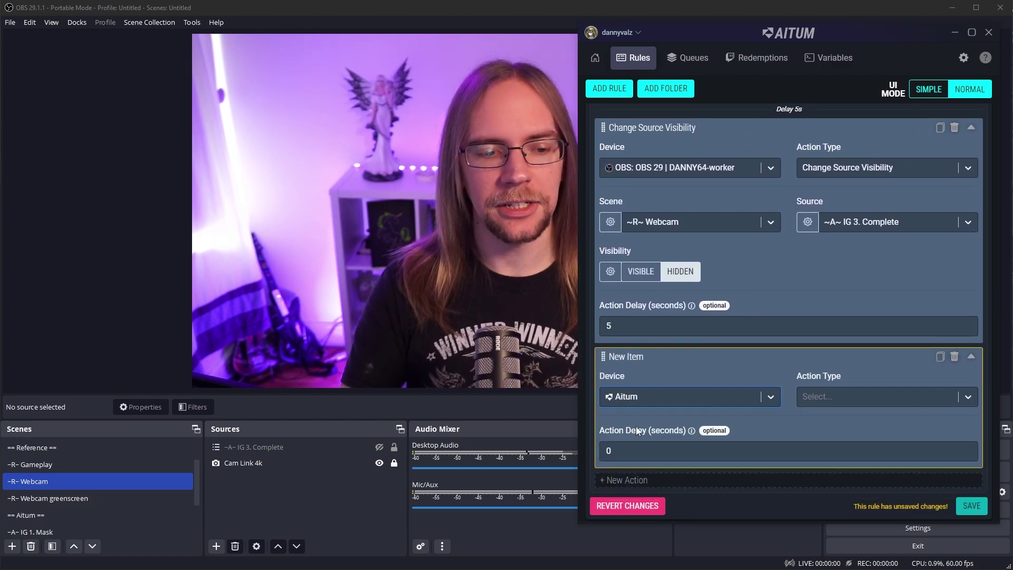
pyautogui.click(872, 403)
pyautogui.scroll(-3, 862, 430)
pyautogui.scroll(2, 856, 428)
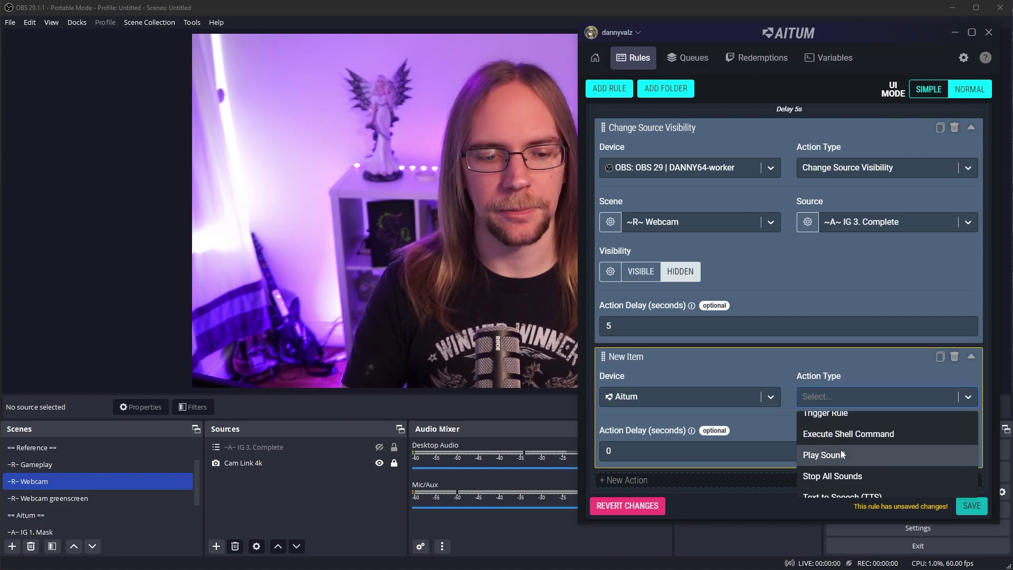
pyautogui.click(841, 449)
# Have it play Space.mp3 at volume 80 on the Default System device, and save the rule
pyautogui.click(759, 450)
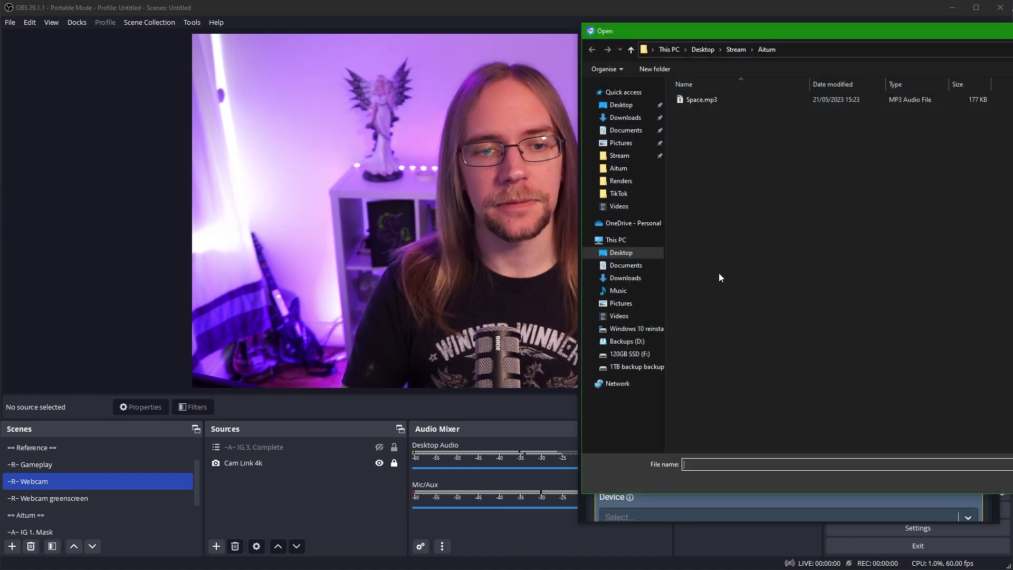
pyautogui.click(714, 102)
pyautogui.press('Return')
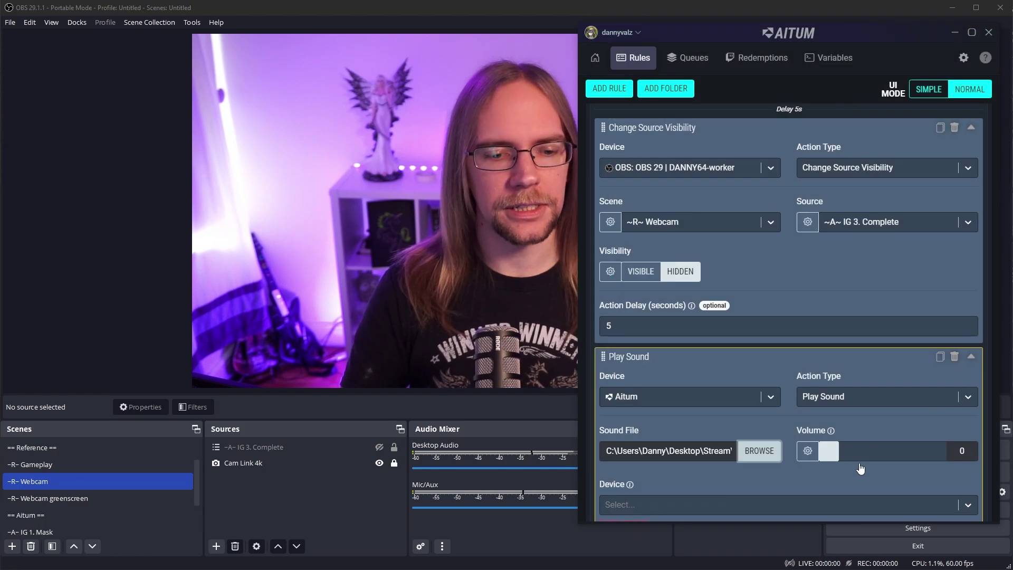
pyautogui.moveTo(833, 462); pyautogui.dragTo(900, 465)
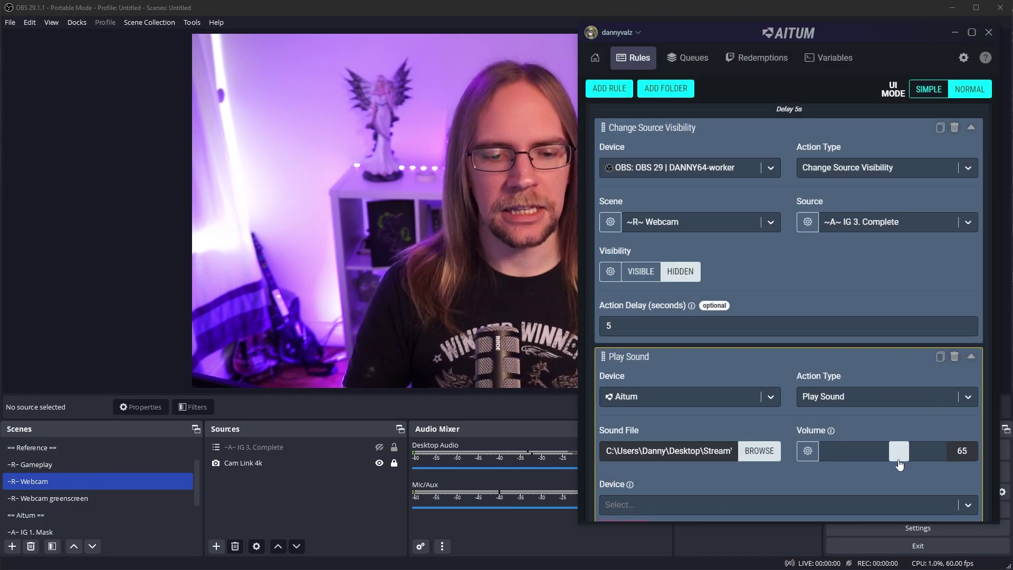
pyautogui.scroll(-2, 771, 401)
pyautogui.click(766, 401)
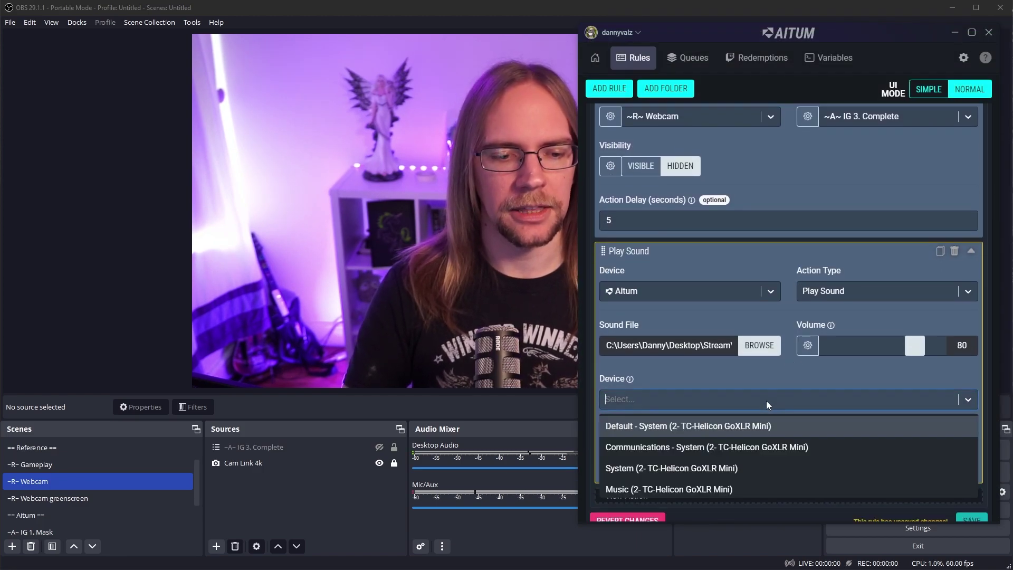
pyautogui.click(660, 428)
pyautogui.click(972, 511)
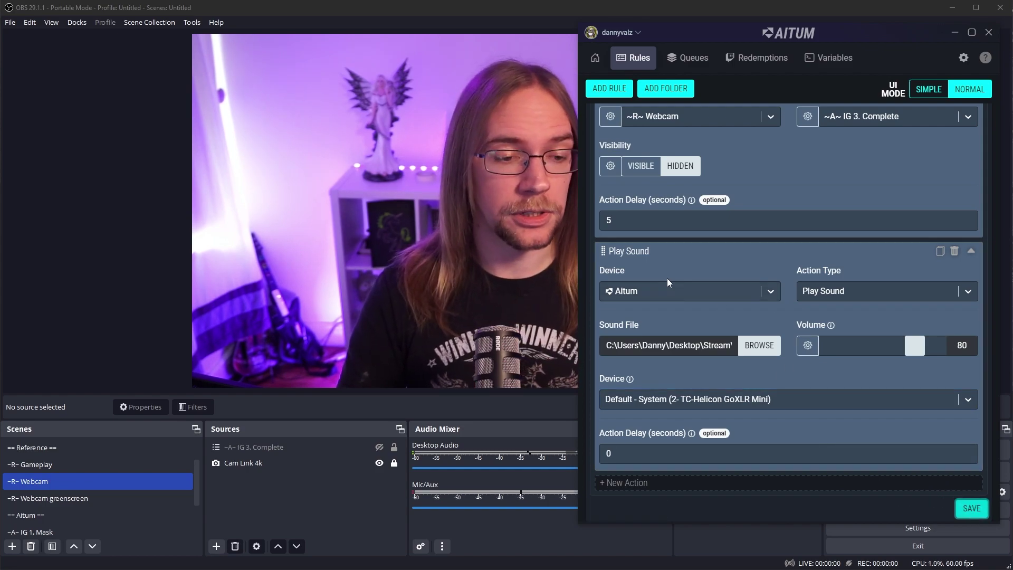
# Move the Play Sound action above the hide visibility action
pyautogui.moveTo(603, 256); pyautogui.dragTo(635, 251)
pyautogui.scroll(3, 685, 269)
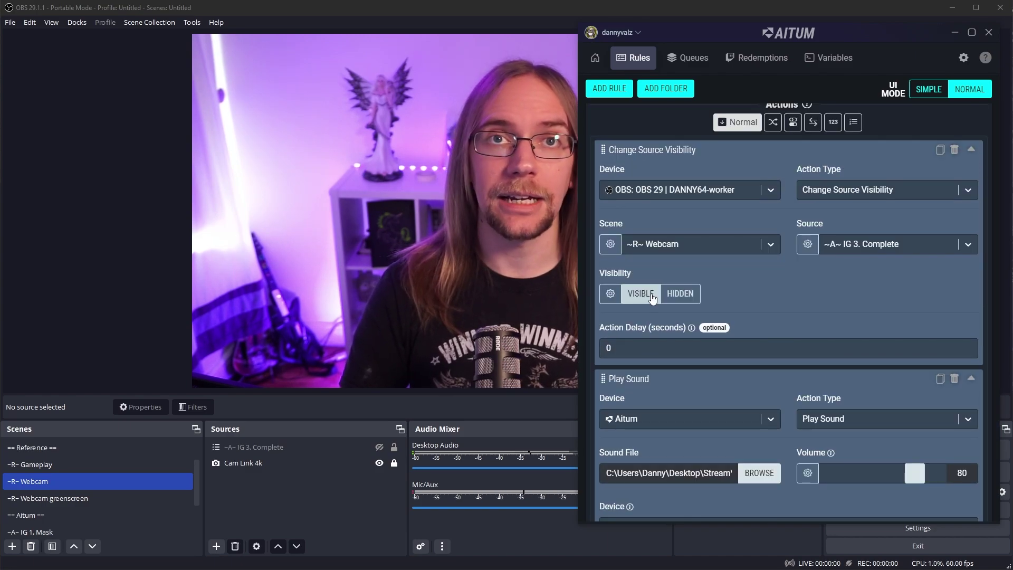
pyautogui.scroll(-2, 653, 292)
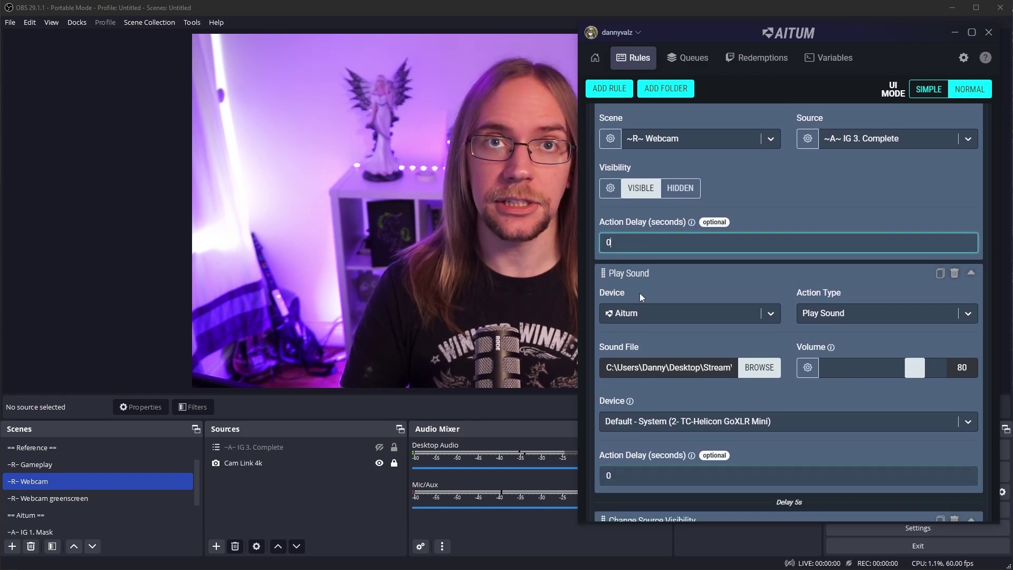
pyautogui.scroll(-5, 831, 291)
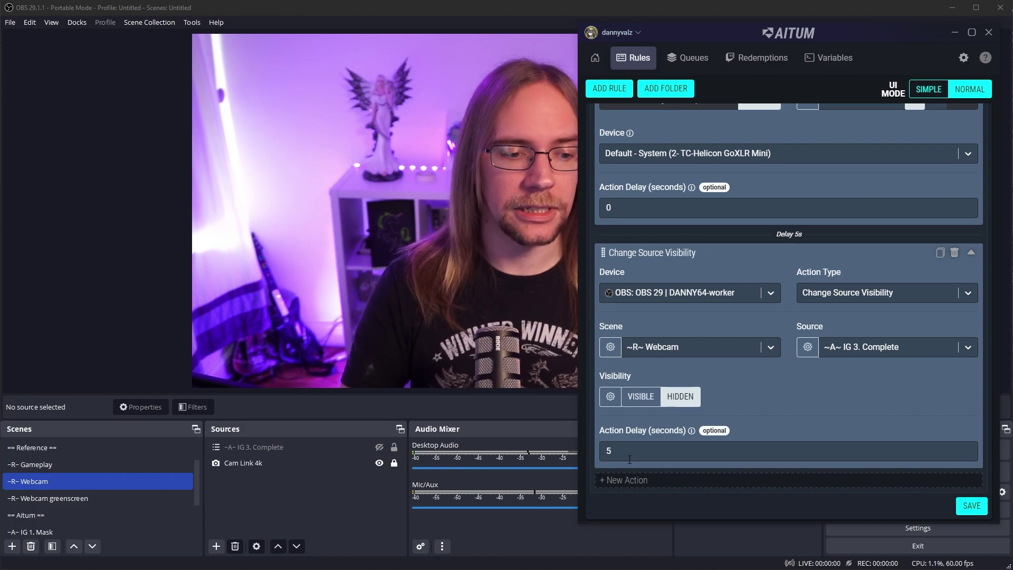
# Change the hide action's delay from 5 to 10 seconds and save the rule
pyautogui.click(630, 456)
pyautogui.press('BackSpace')
pyautogui.write('10')
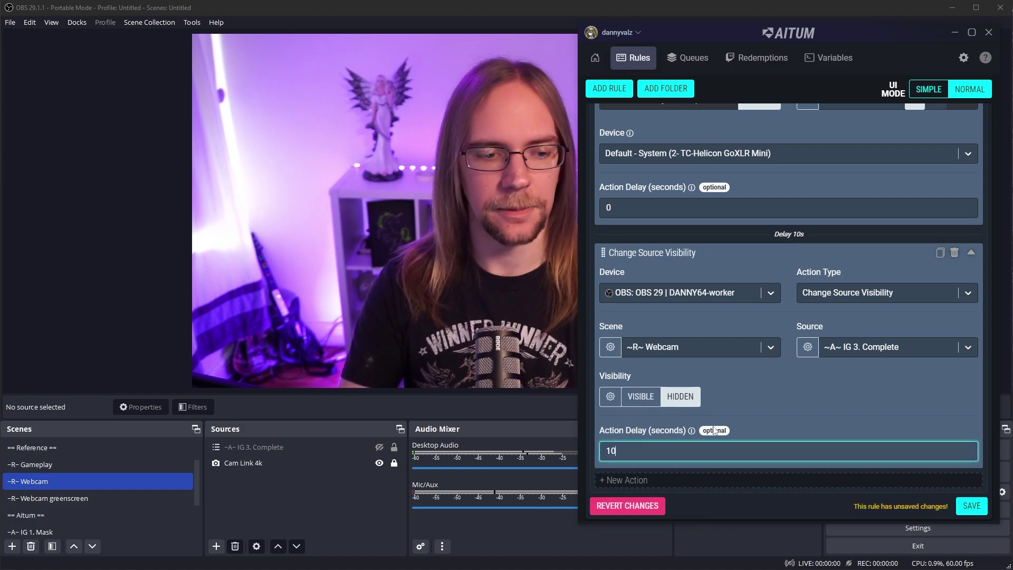
pyautogui.click(787, 417)
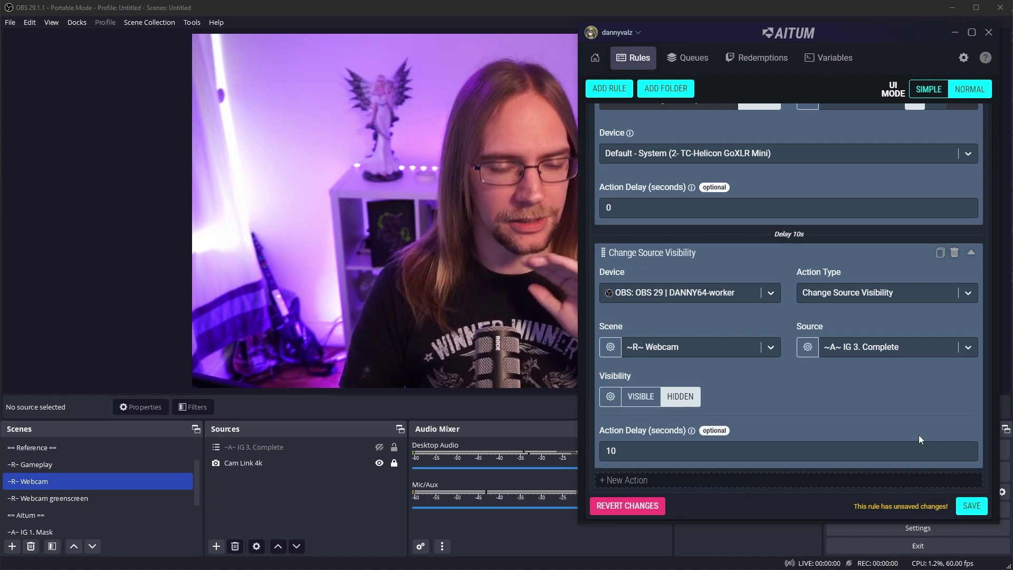
pyautogui.click(966, 511)
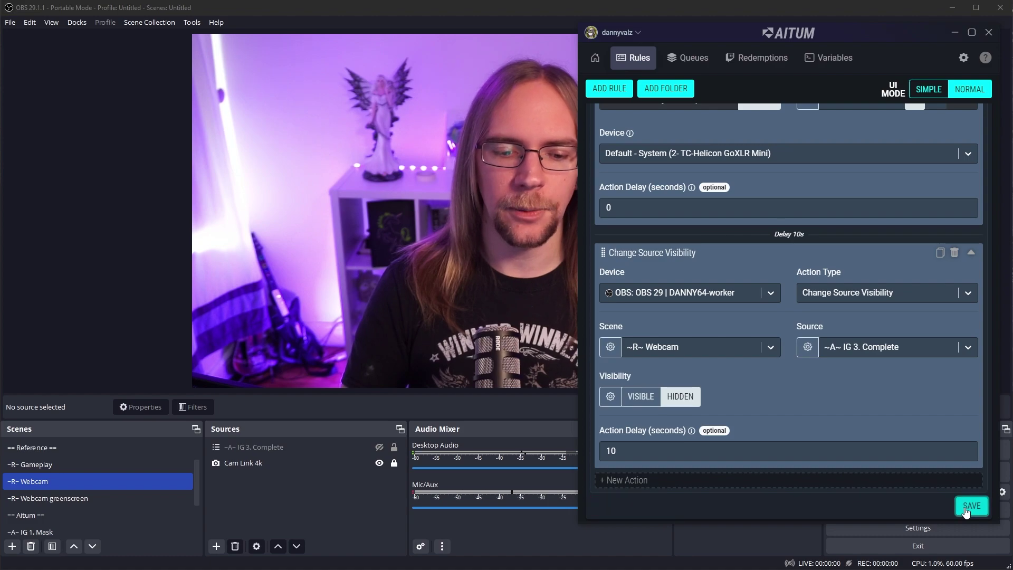
pyautogui.scroll(6, 923, 417)
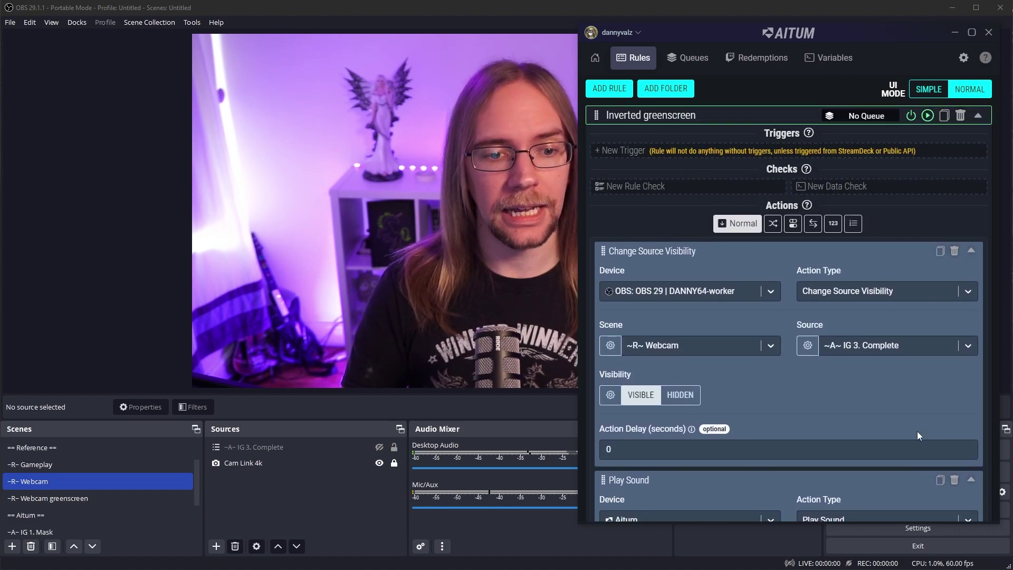
# Test-run the Inverted greenscreen rule to show the space-filled silhouette over the webcam
pyautogui.click(927, 116)
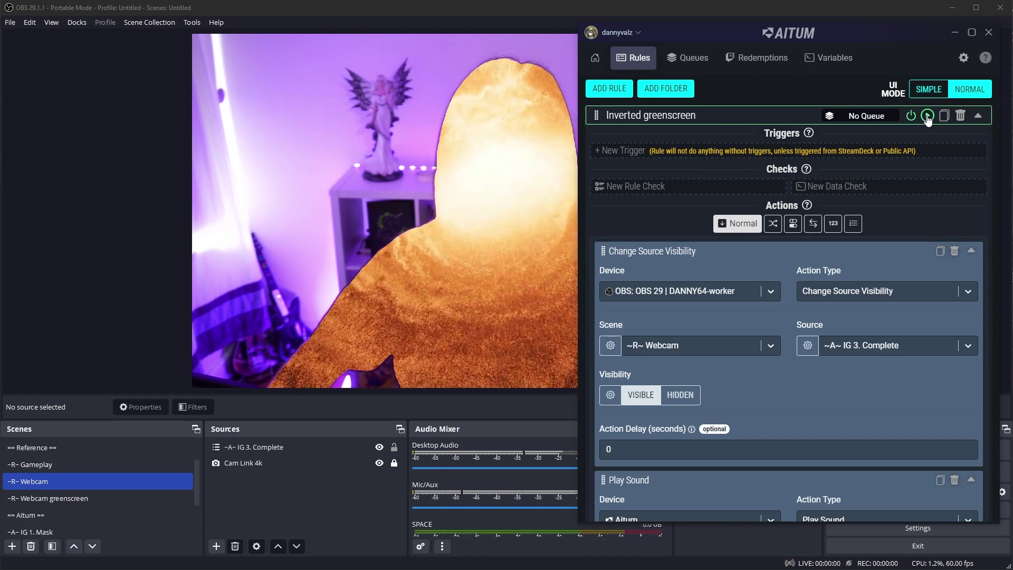